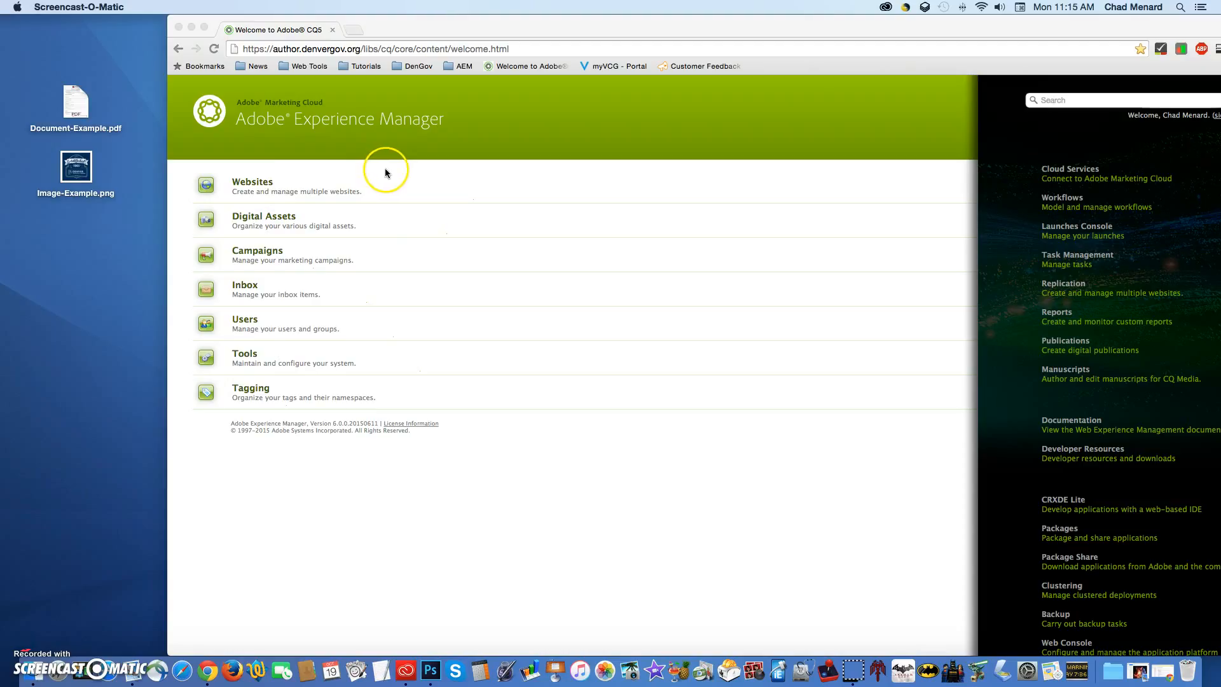
# Step: Open the Digital Assets console from the Adobe Experience Manager welcome page
pyautogui.click(337, 182)
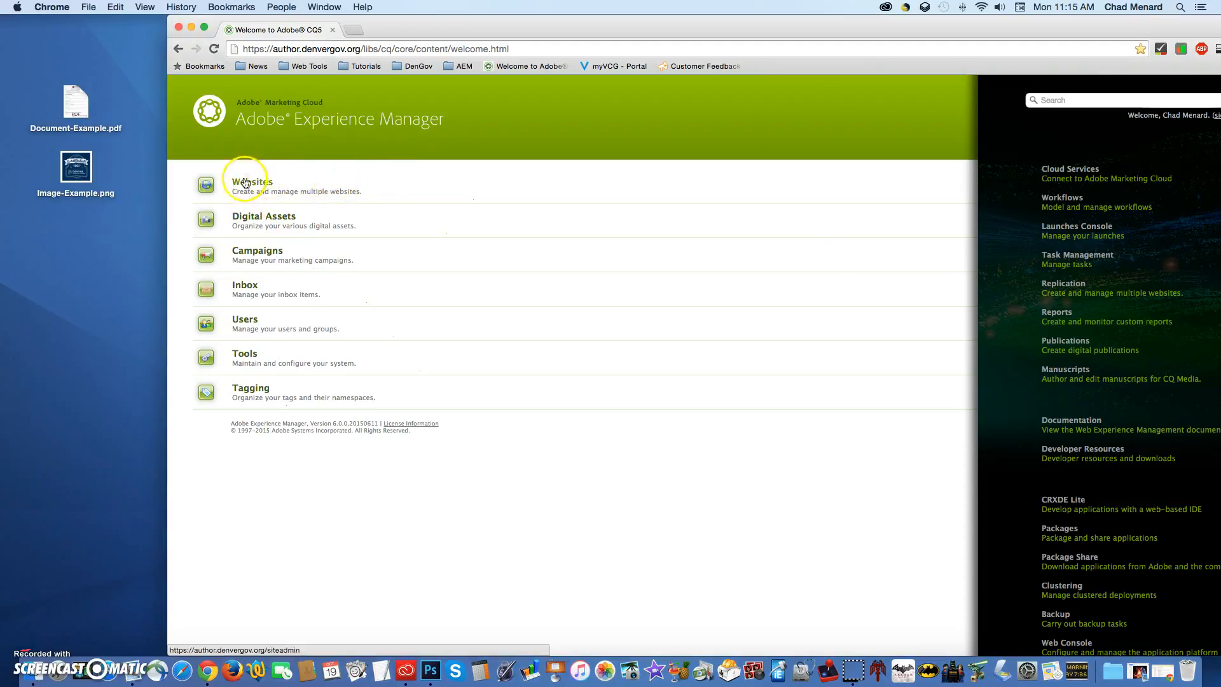
pyautogui.click(278, 220)
pyautogui.click(278, 220)
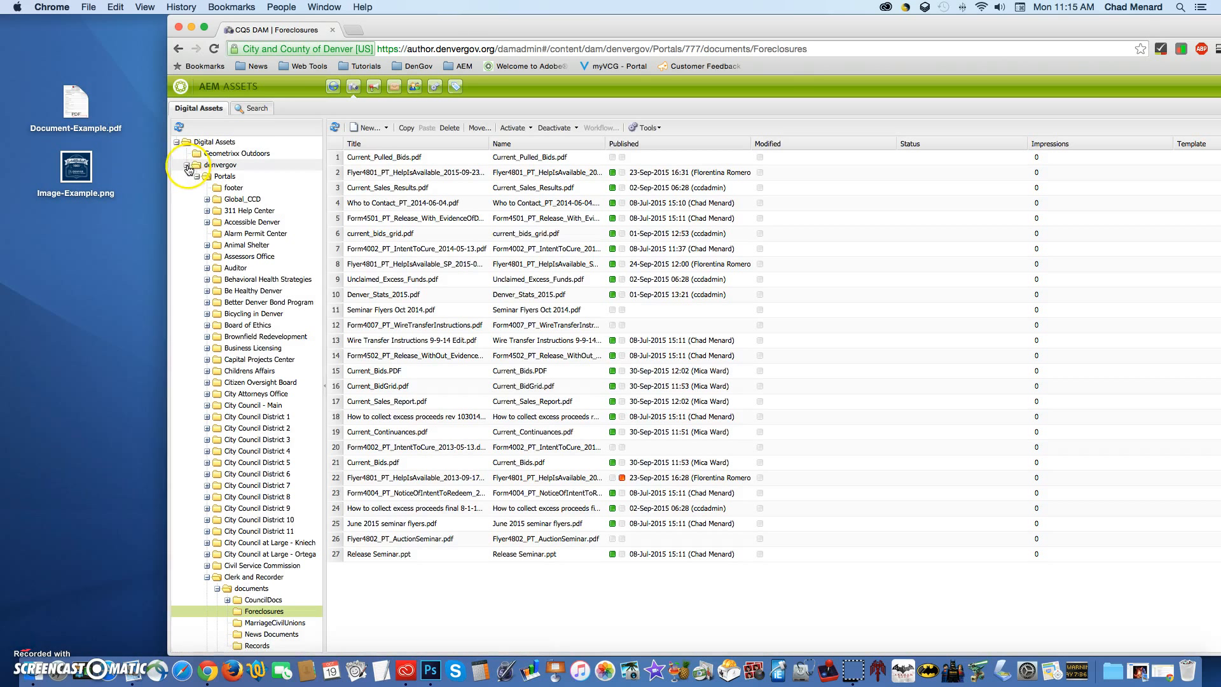
# Step: Collapse the Digital Assets folder tree and expand it again through denvergov to the Portals folders
pyautogui.click(186, 165)
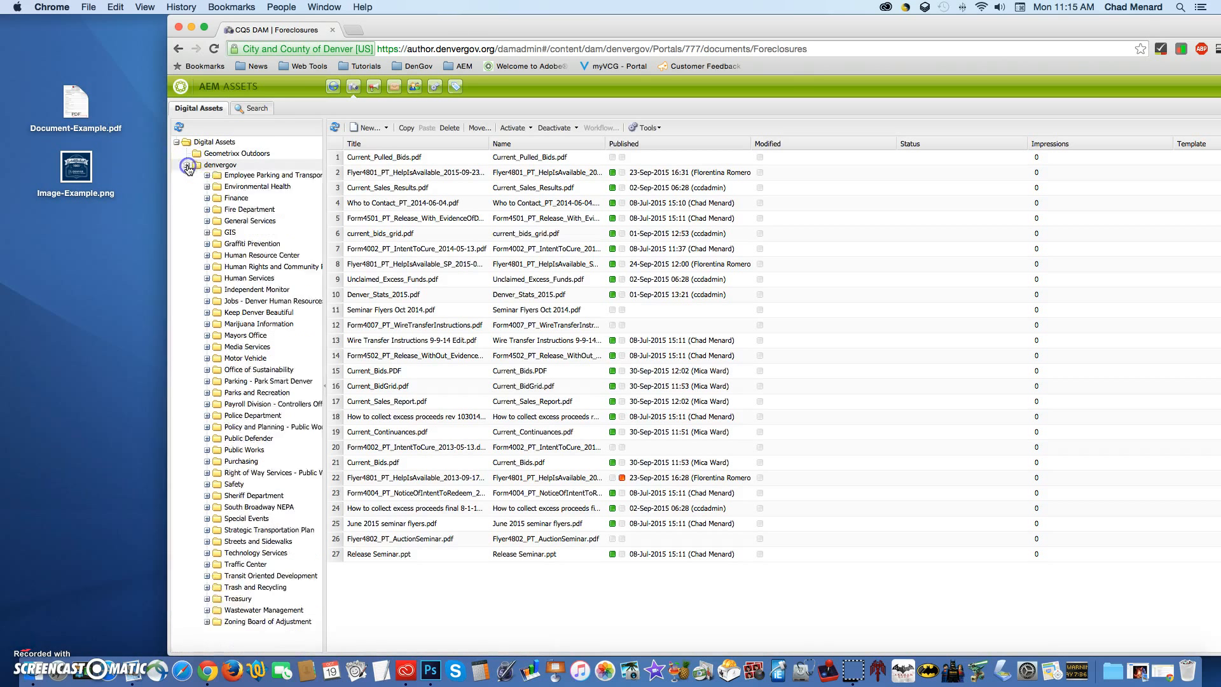
pyautogui.click(177, 143)
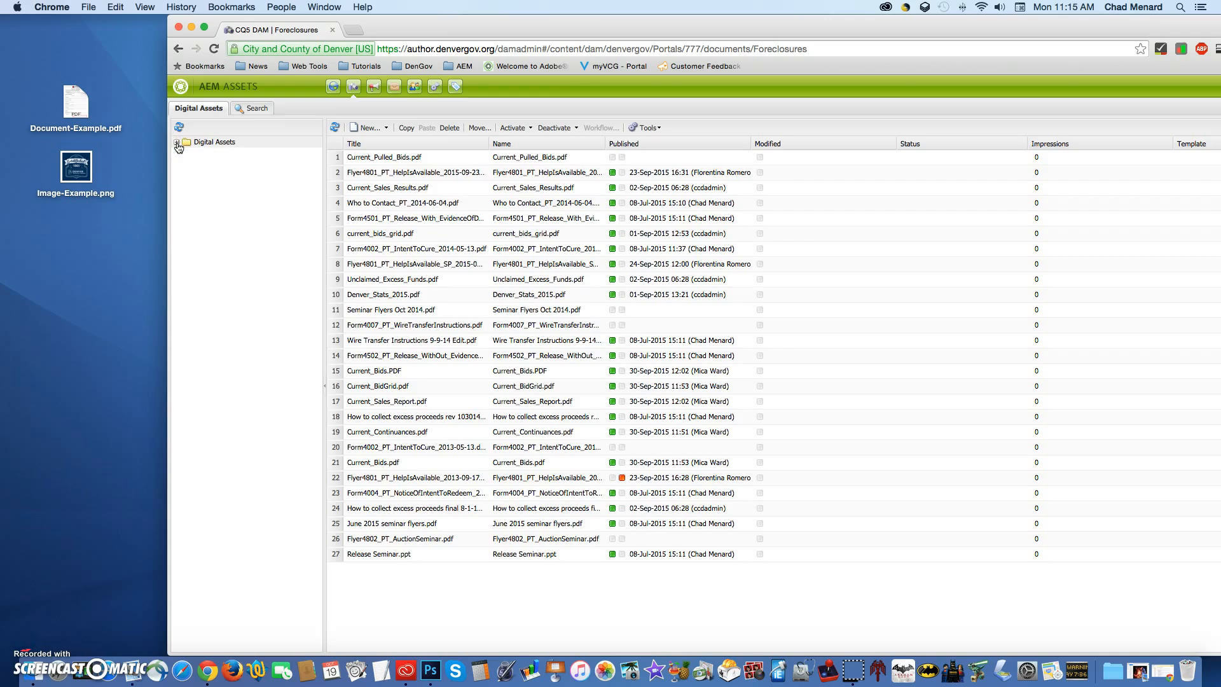
pyautogui.click(219, 144)
pyautogui.click(177, 143)
pyautogui.click(186, 165)
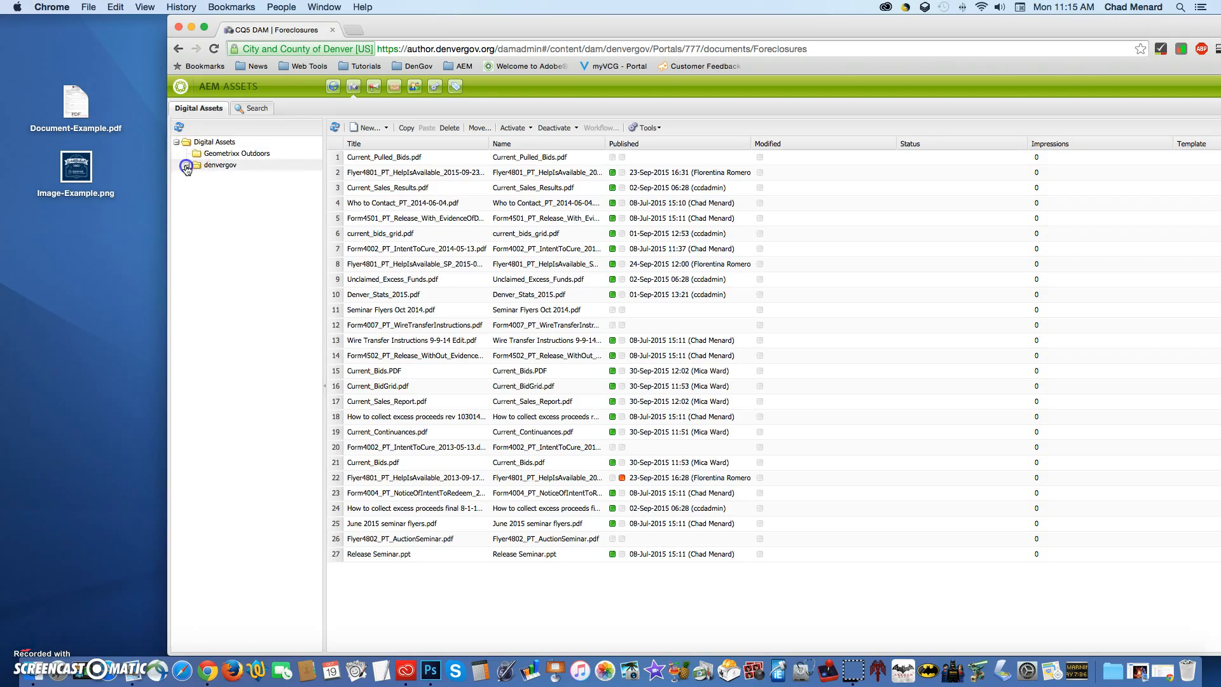
pyautogui.click(214, 177)
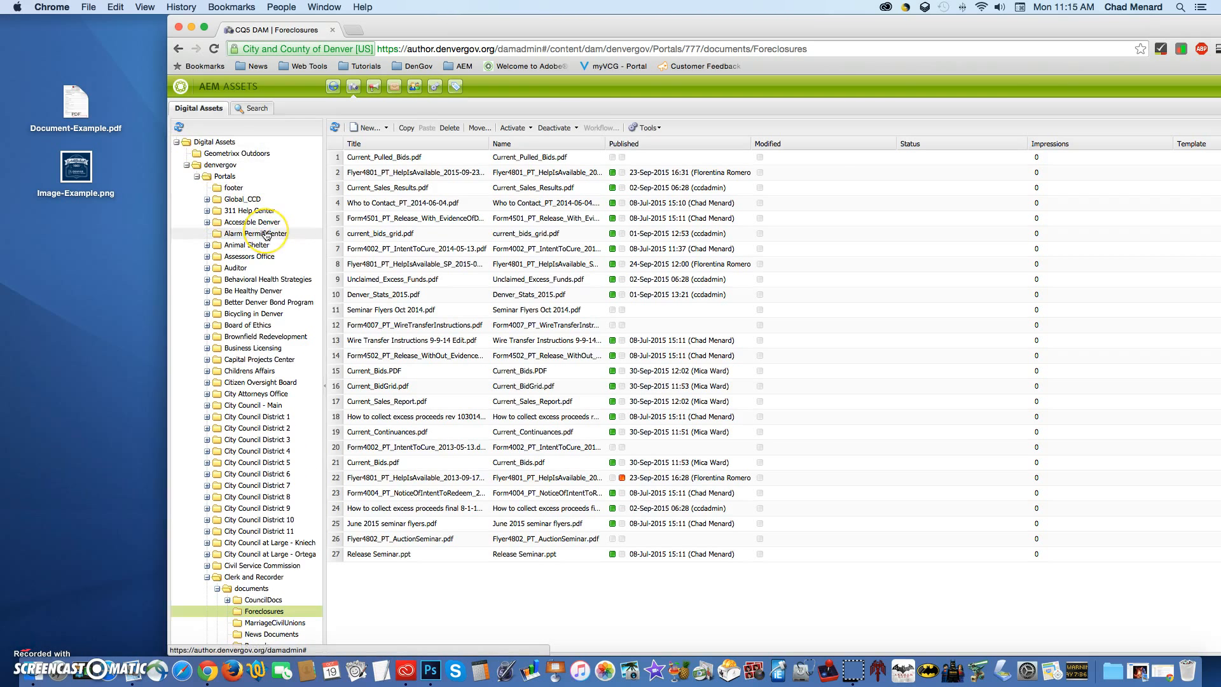
# Step: Collapse the Clerk and Recorder folder, then expand and open the Technology Services folder under Portals
pyautogui.scroll(-2, 266, 235)
pyautogui.scroll(-3, 267, 235)
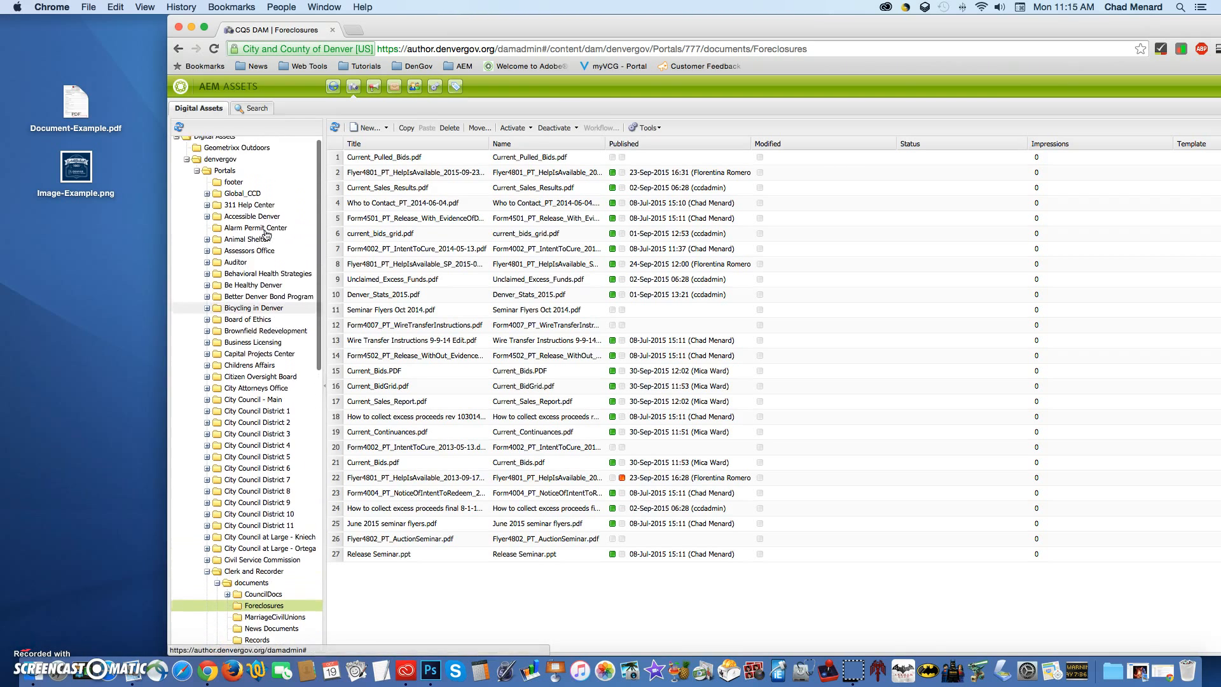
pyautogui.scroll(-3, 266, 235)
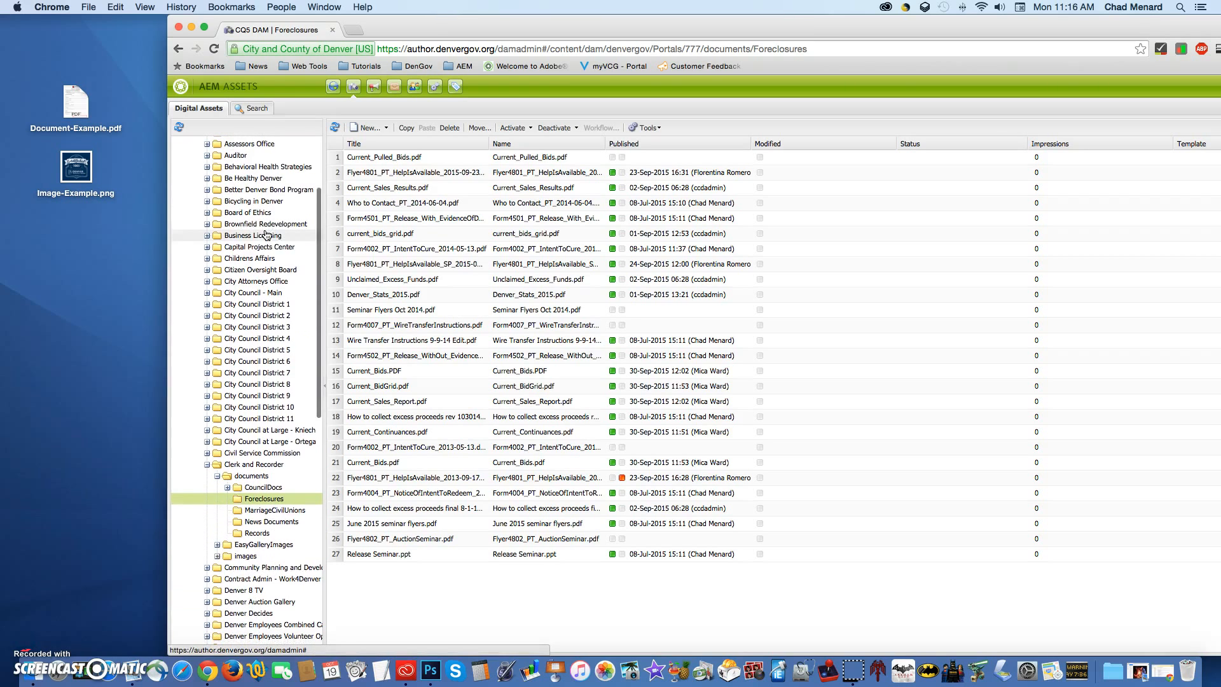
pyautogui.click(207, 463)
pyautogui.scroll(-20, 248, 445)
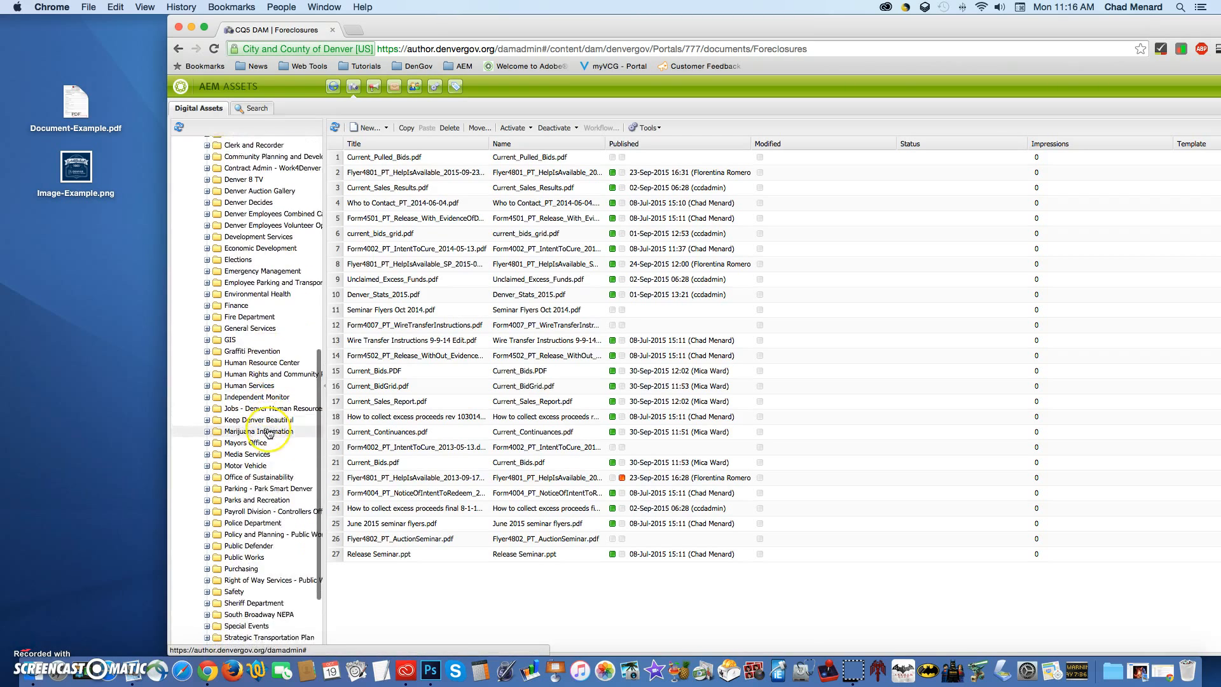
pyautogui.click(206, 577)
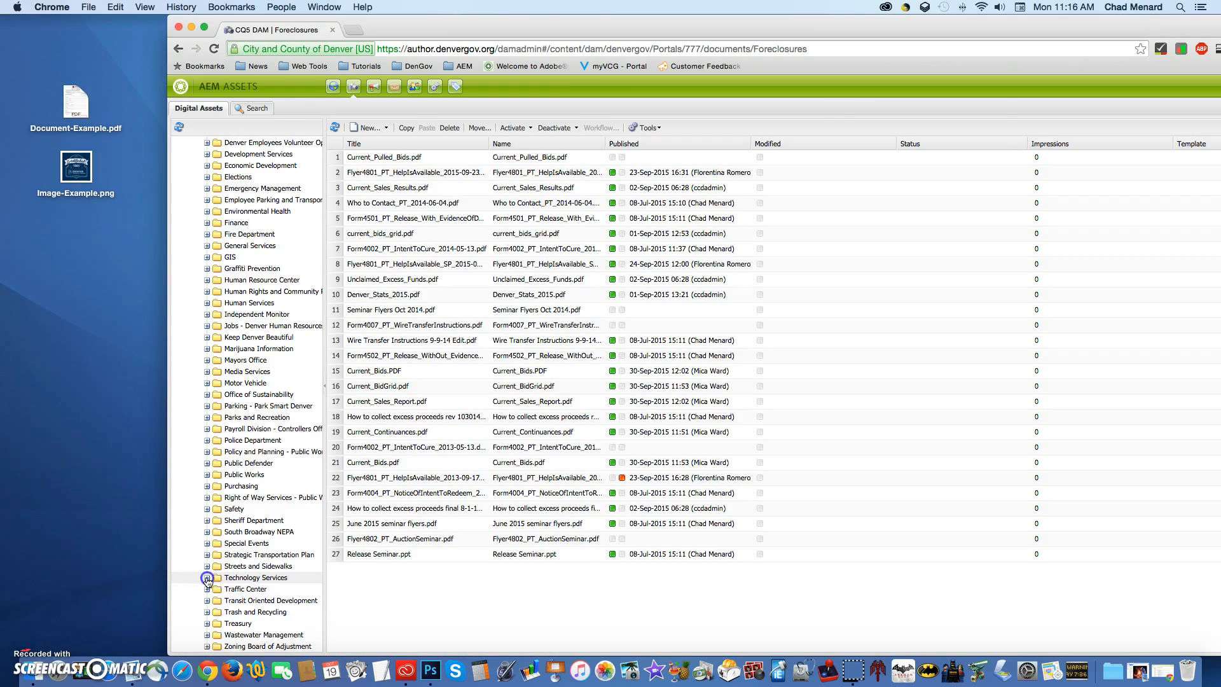
pyautogui.scroll(-2, 292, 592)
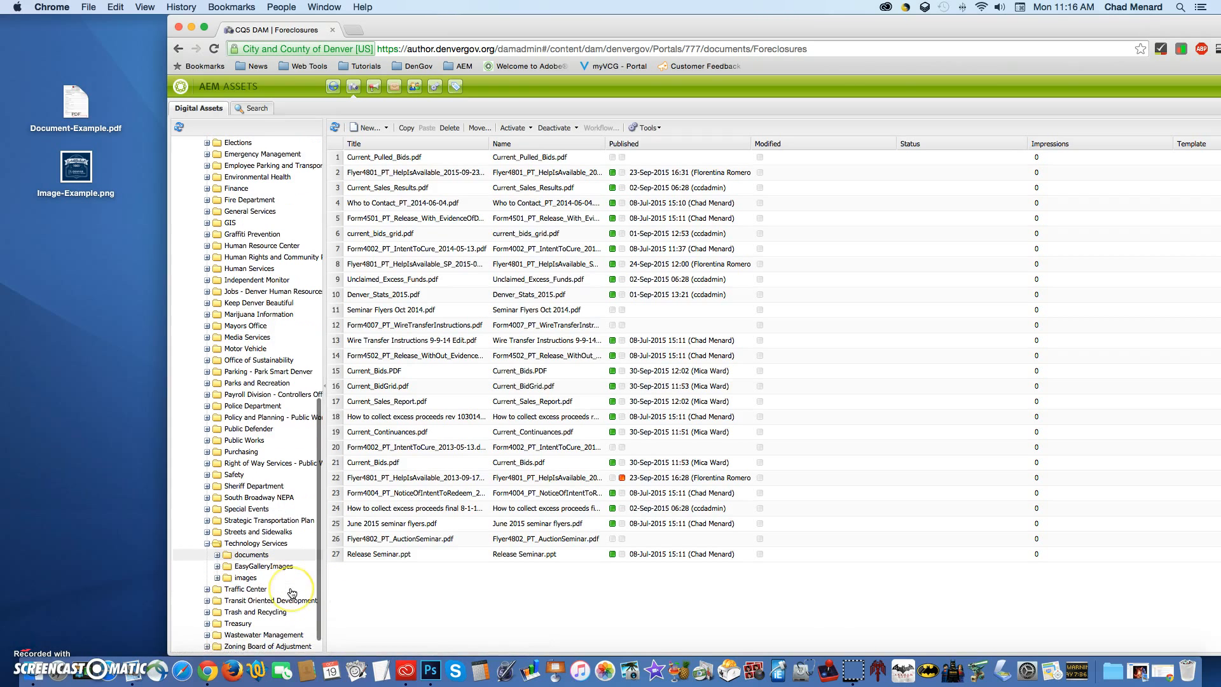
pyautogui.click(255, 545)
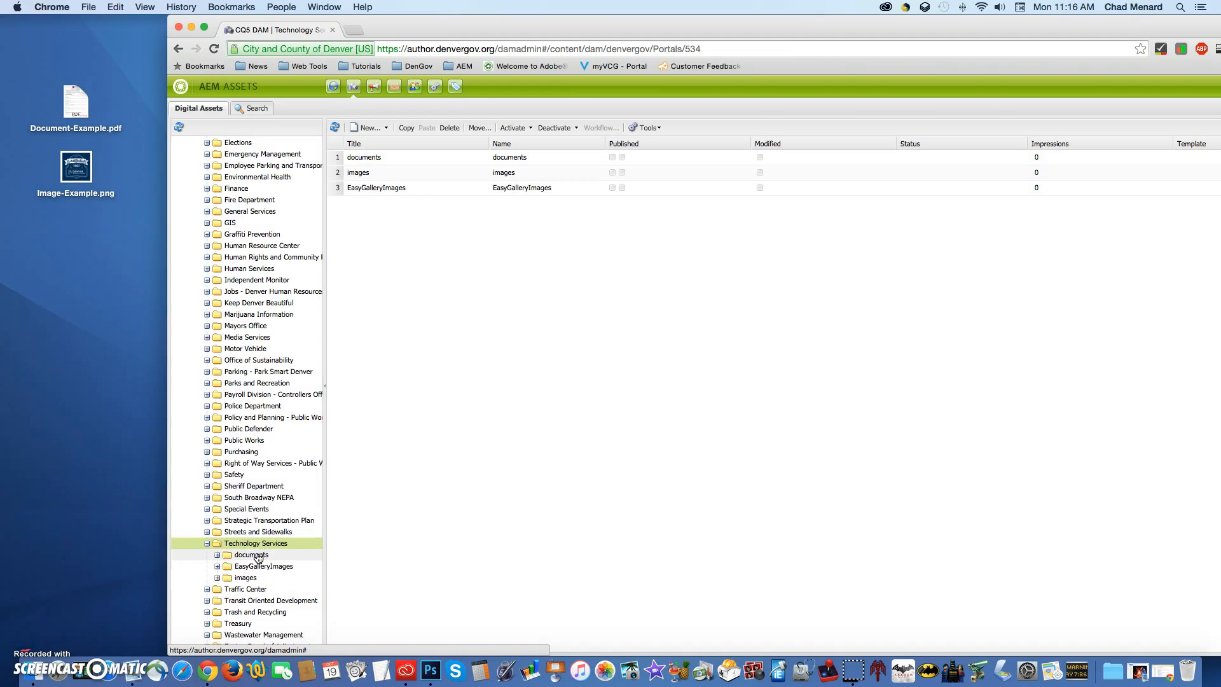
# Step: Expand the documents subfolder of Technology Services and view the contents of its images folder
pyautogui.click(218, 555)
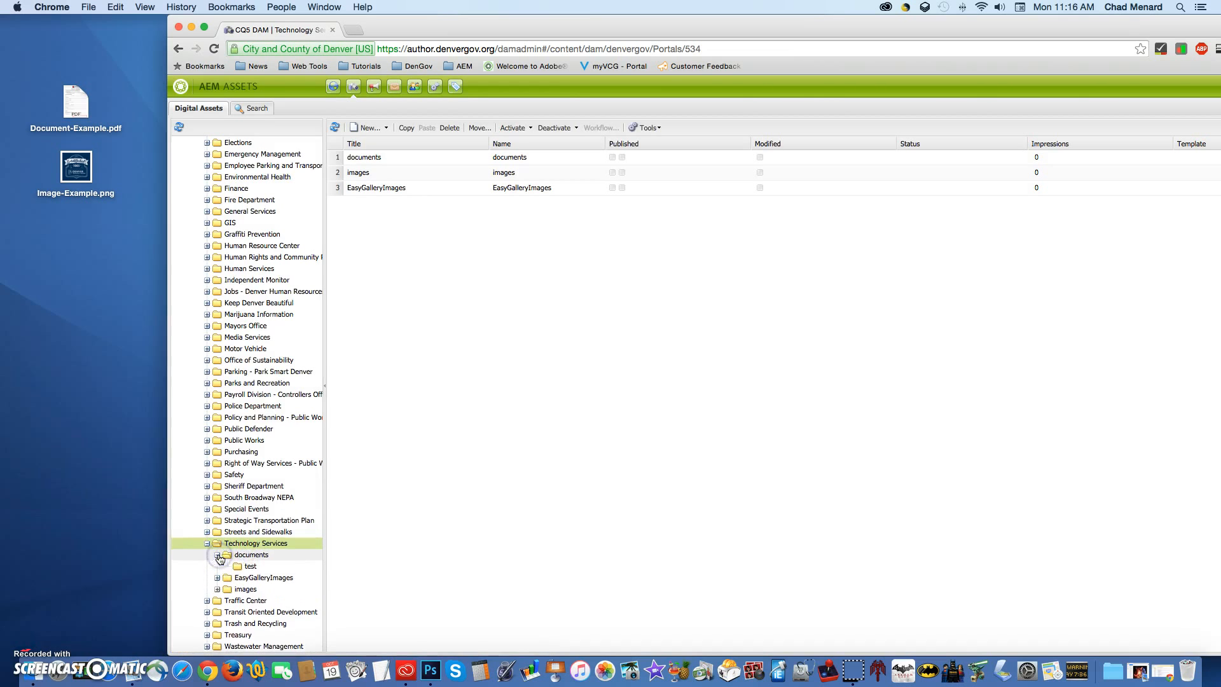
pyautogui.scroll(-1, 293, 571)
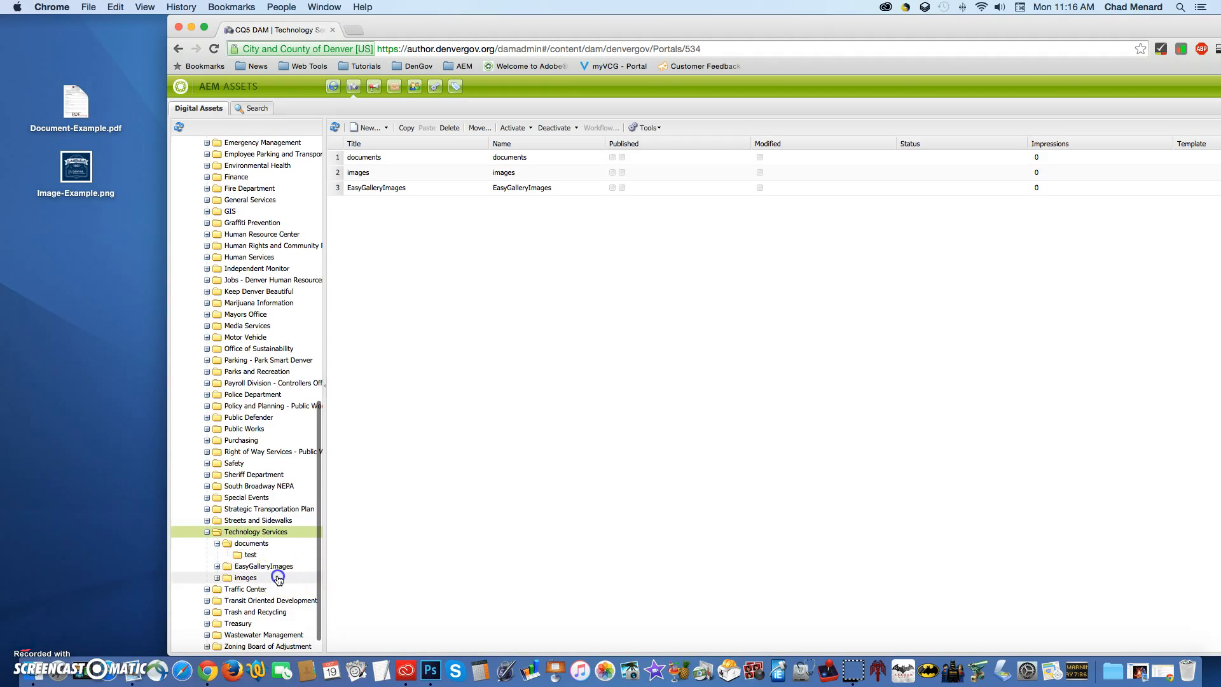
pyautogui.click(278, 578)
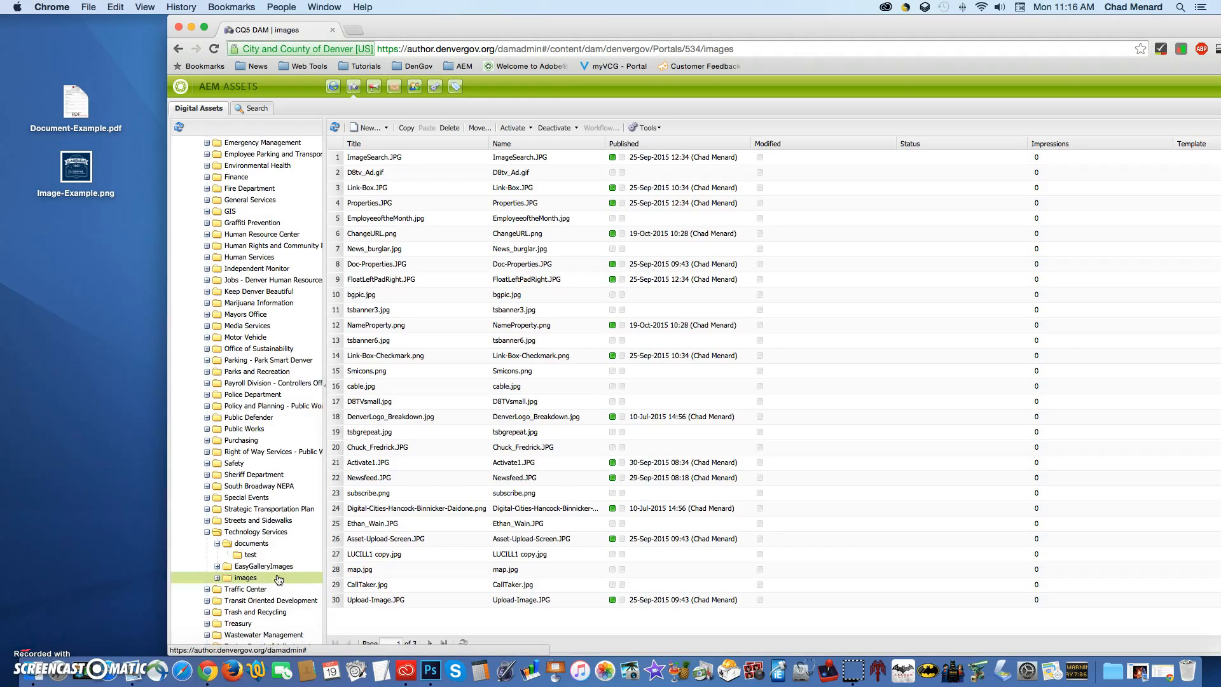
pyautogui.click(232, 580)
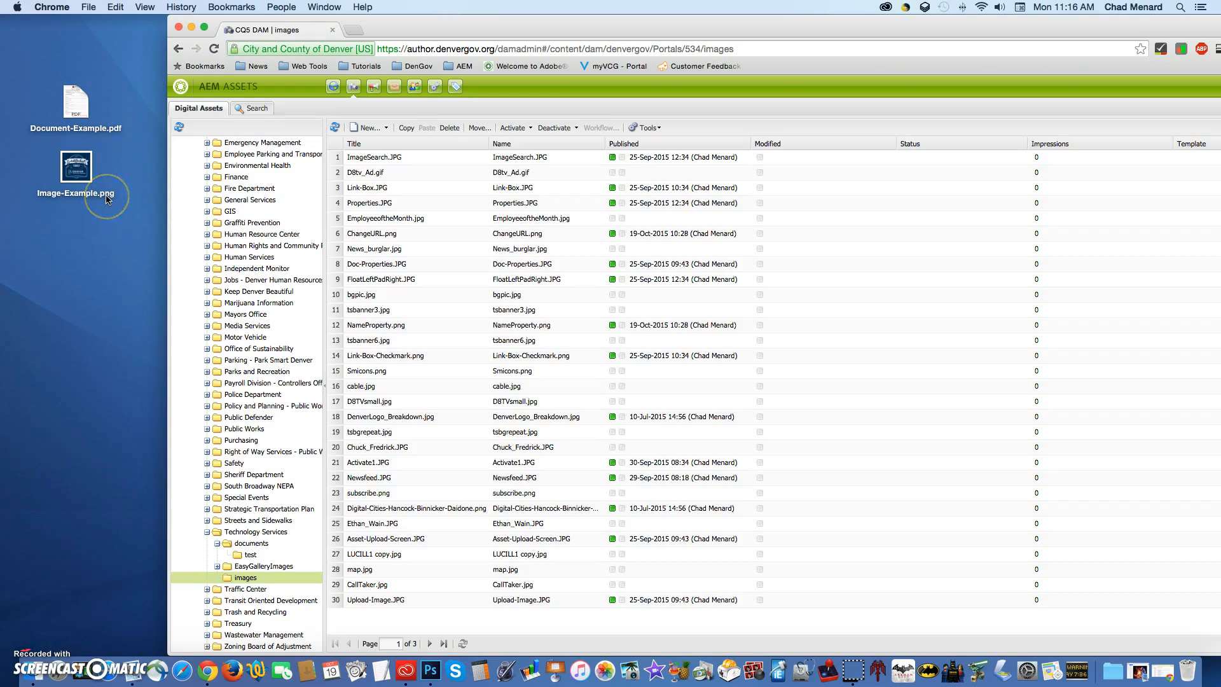
# Step: Open the documents folder under Technology Services as the destination for the PDF
pyautogui.click(303, 538)
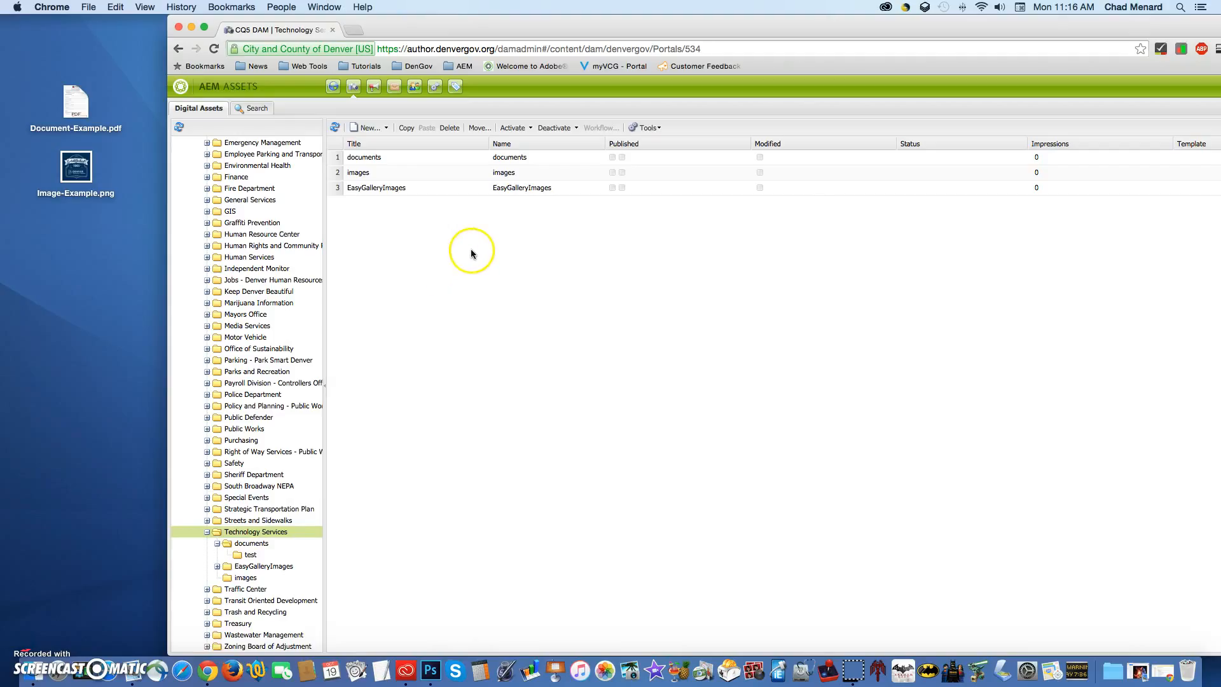
pyautogui.click(252, 543)
pyautogui.click(87, 131)
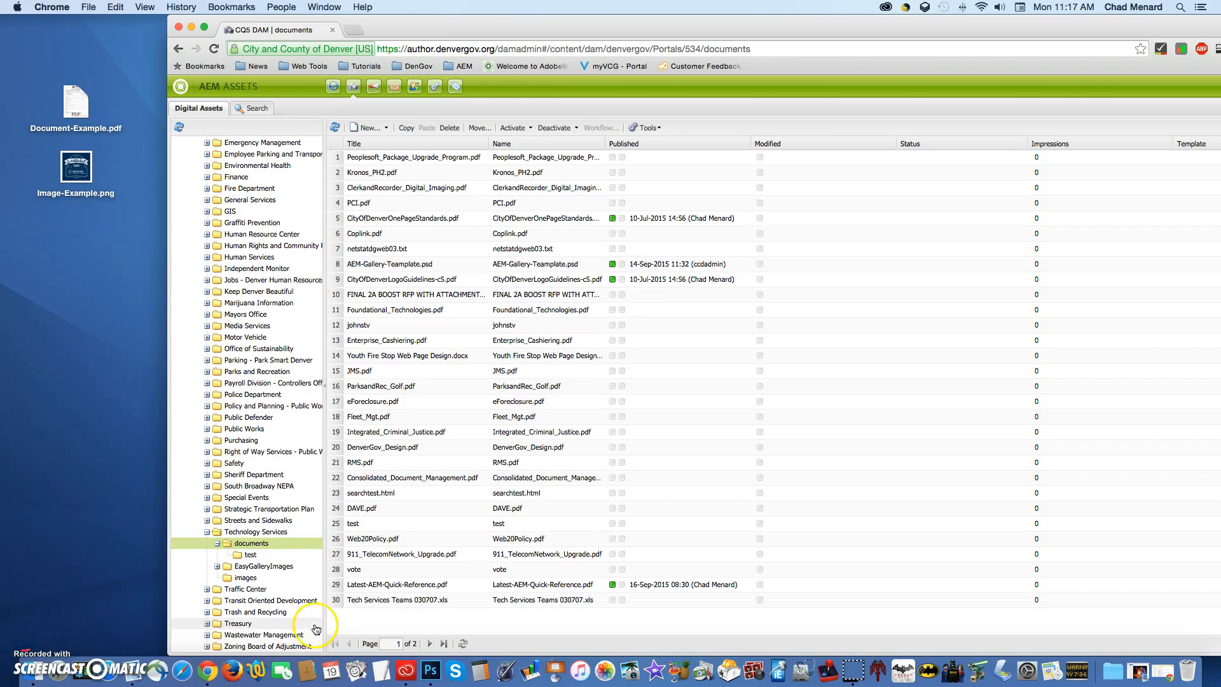
# Step: Start a new file upload in the documents folder and choose Document-Example.pdf from the Desktop
pyautogui.click(386, 127)
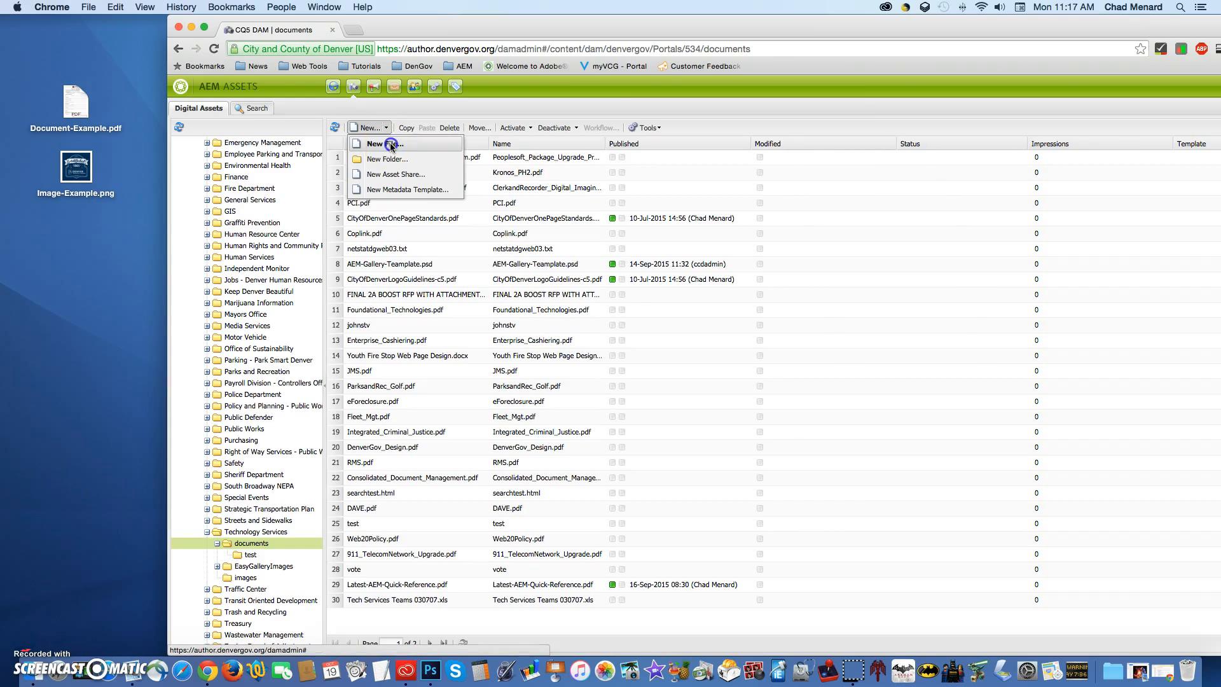
pyautogui.click(391, 145)
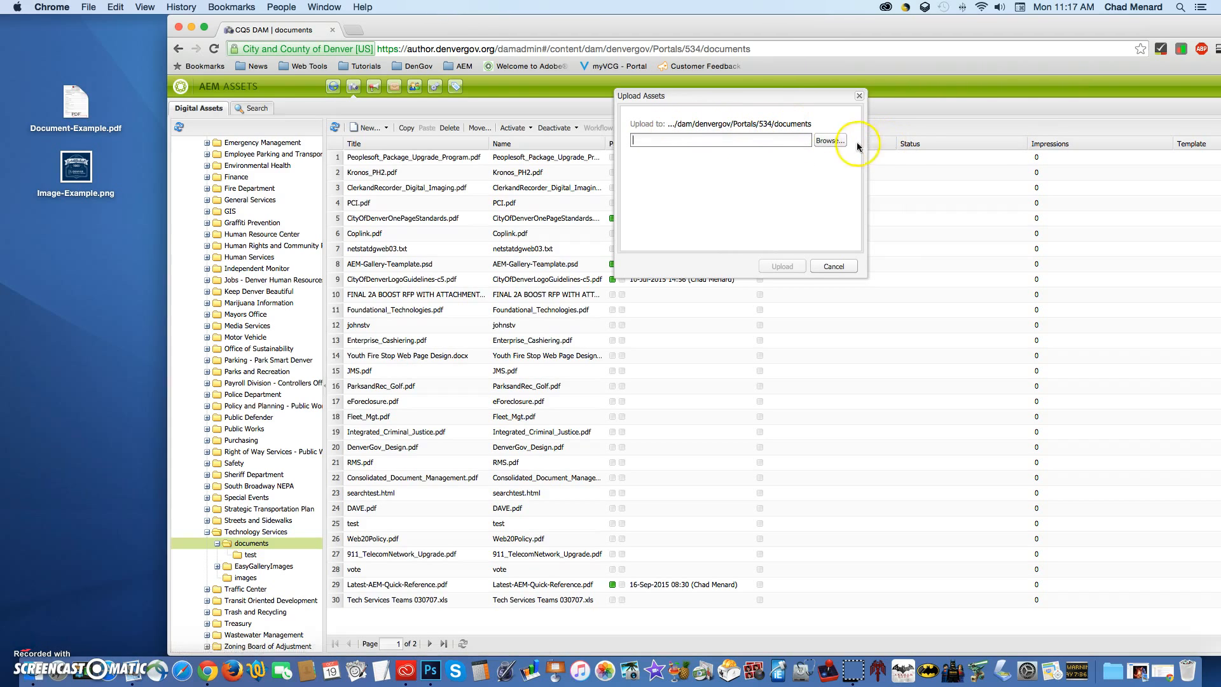
pyautogui.moveTo(818, 95); pyautogui.dragTo(650, 203)
pyautogui.click(646, 218)
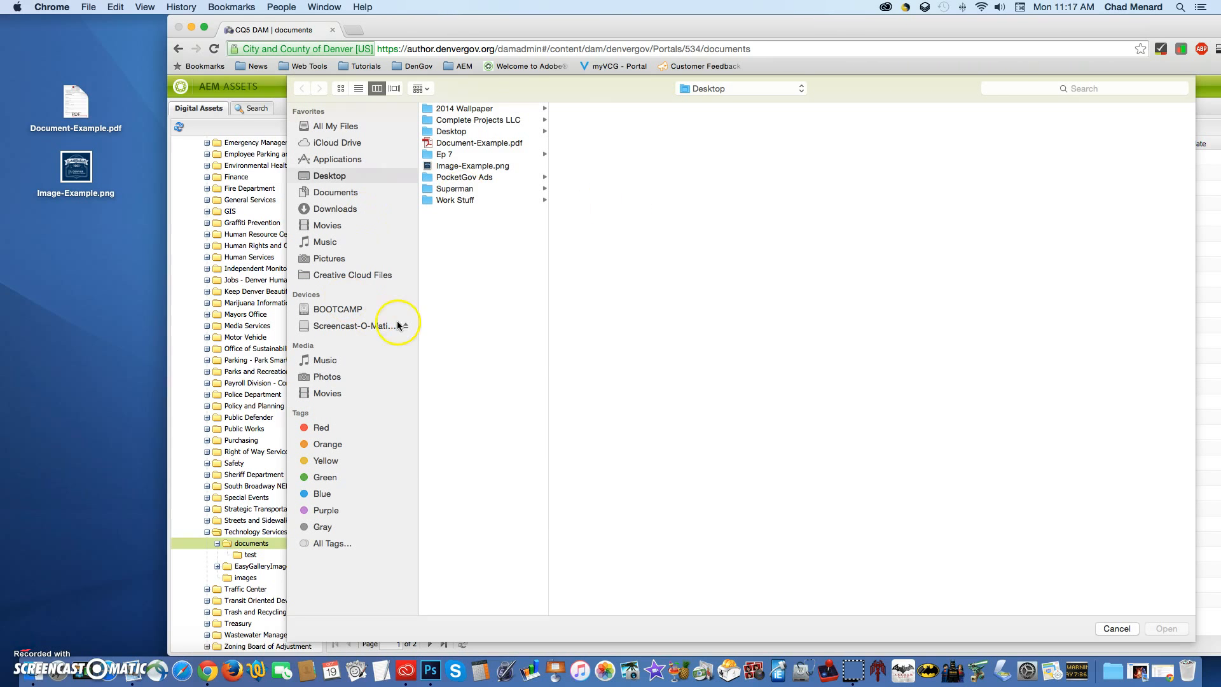
pyautogui.click(504, 145)
pyautogui.click(1161, 623)
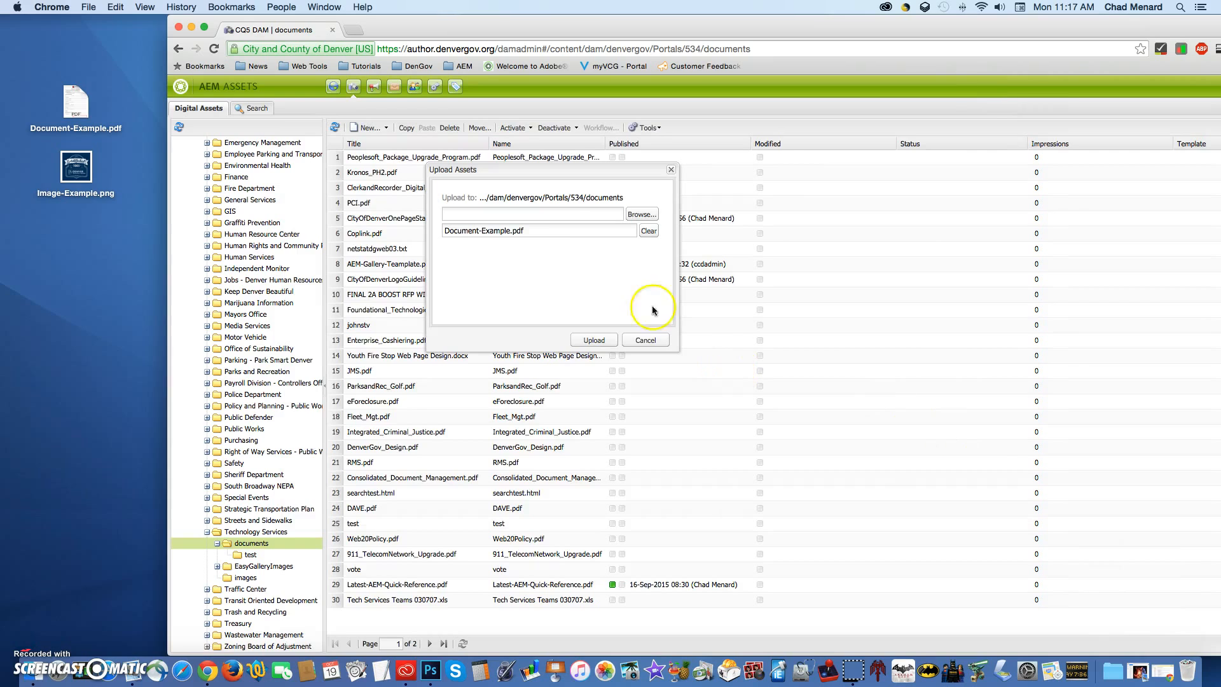
# Step: Leave the file selection without adding another file and upload Document-Example.pdf to the documents folder
pyautogui.click(642, 214)
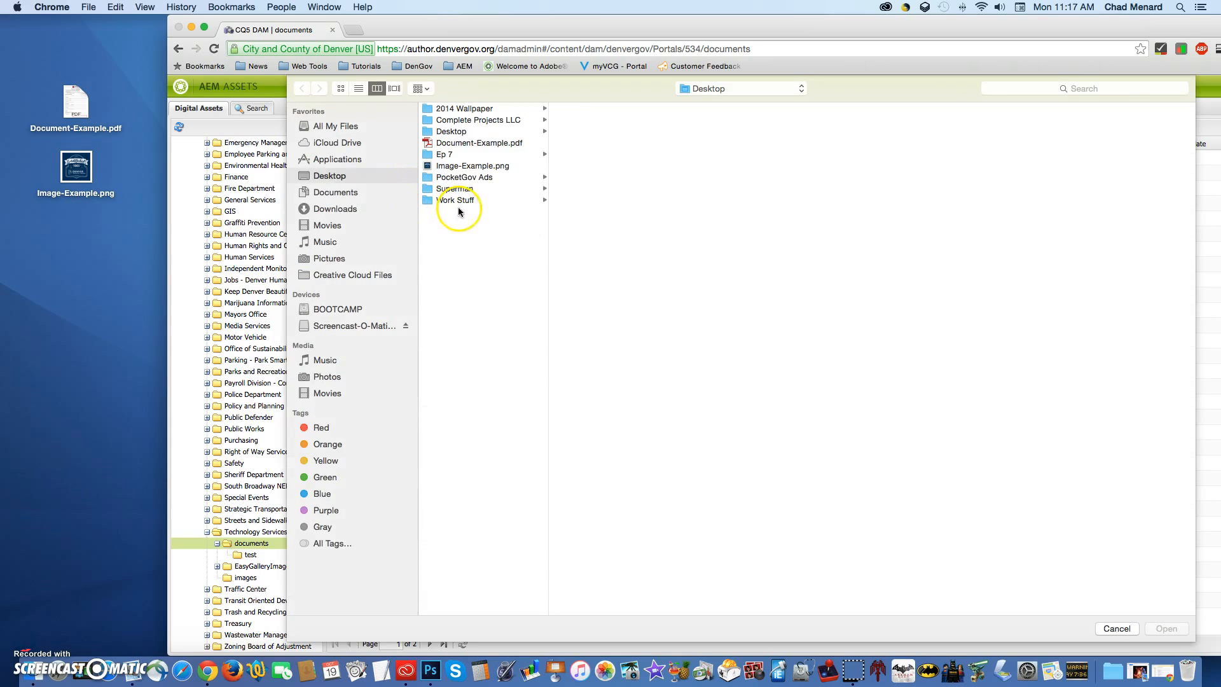
pyautogui.click(1124, 629)
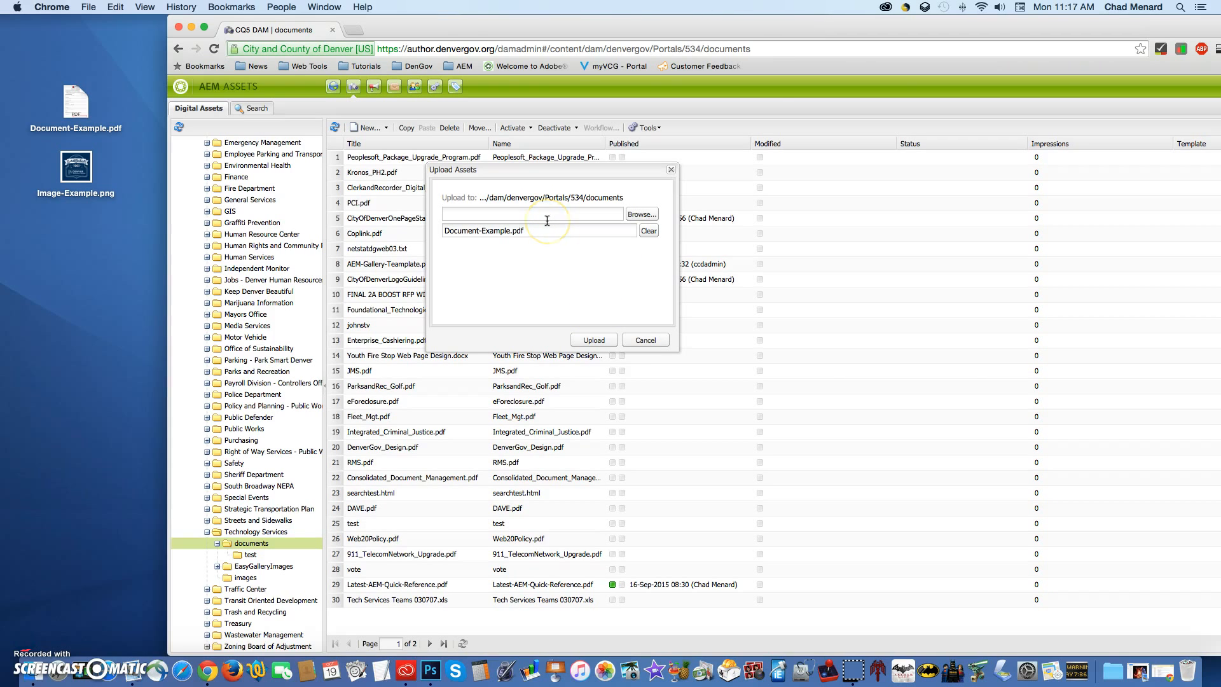
pyautogui.click(519, 233)
pyautogui.click(595, 340)
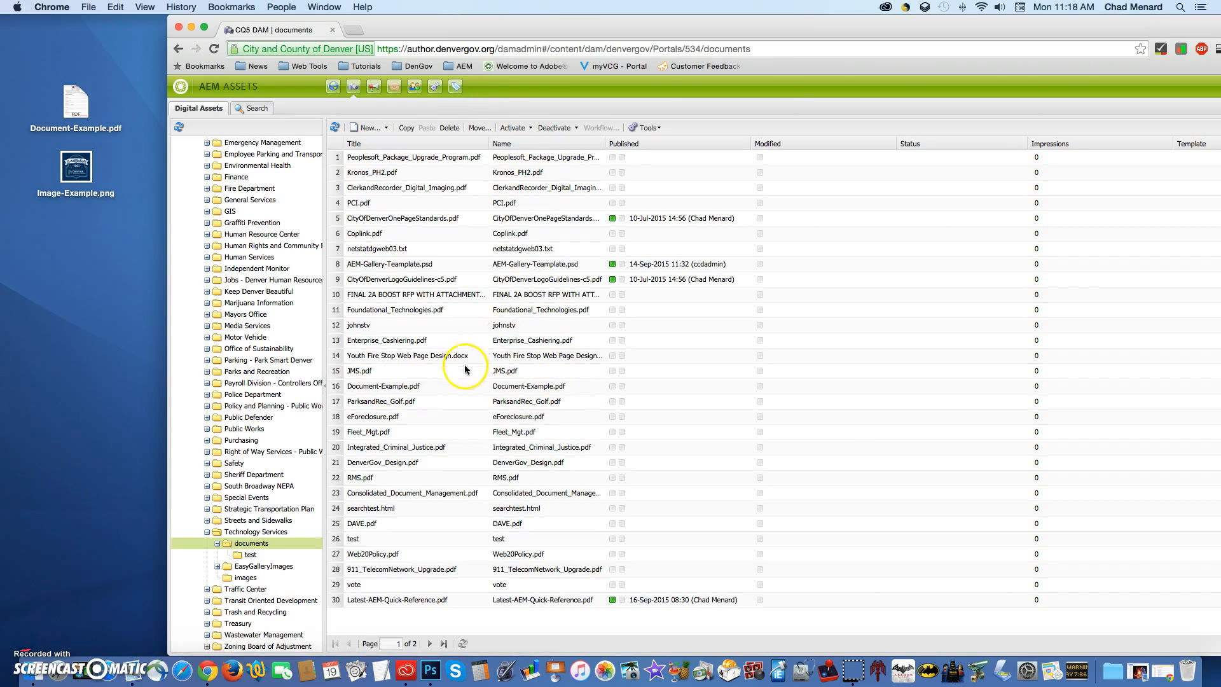
# Step: Open the properties of Document-Example.pdf, set its title to "Test Document", save the change and close the asset
pyautogui.click(400, 387)
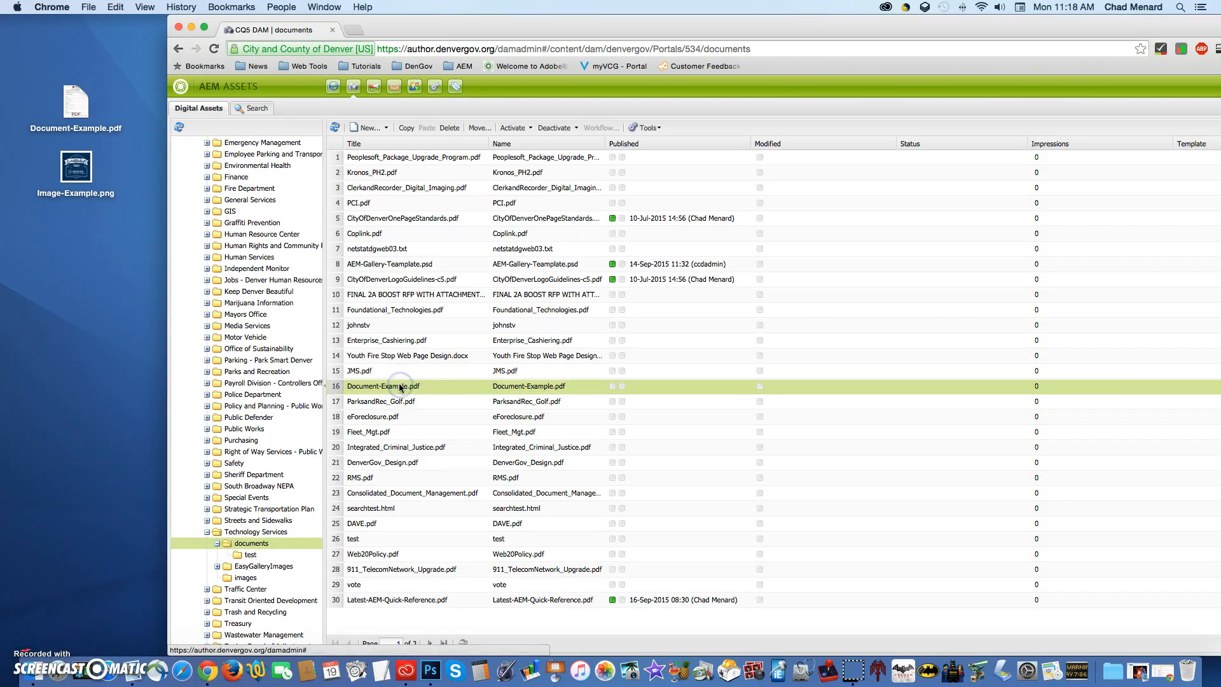
pyautogui.doubleClick(400, 387)
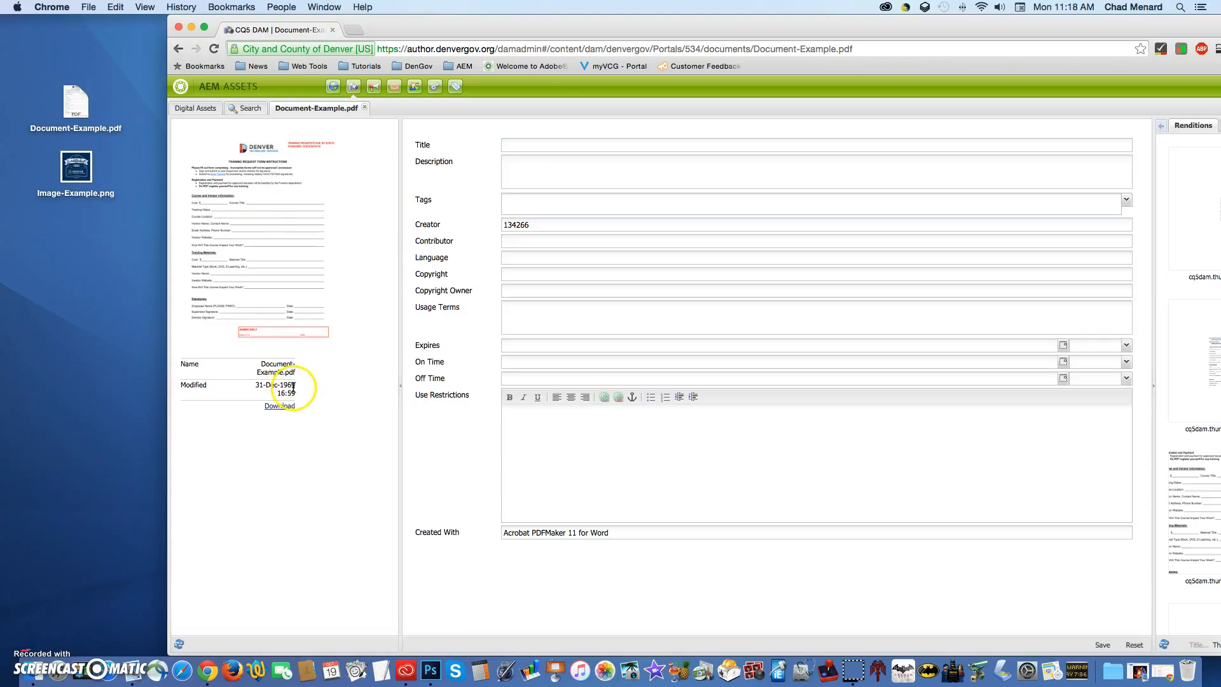
pyautogui.click(527, 145)
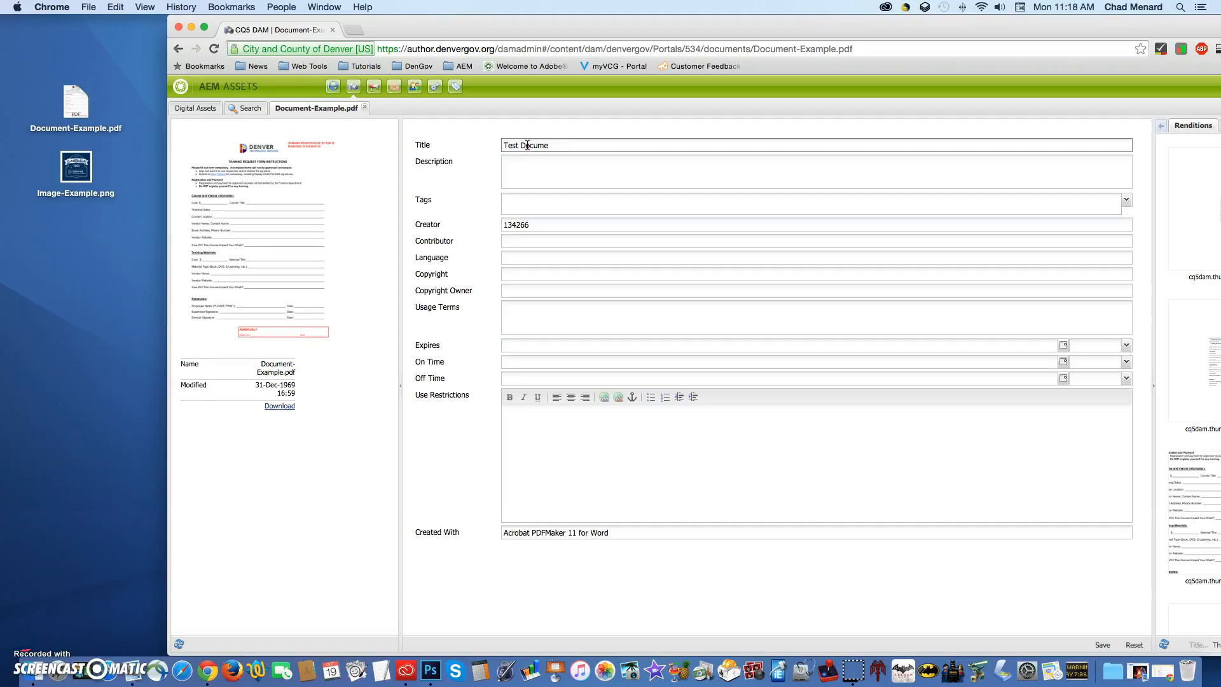
pyautogui.click(530, 166)
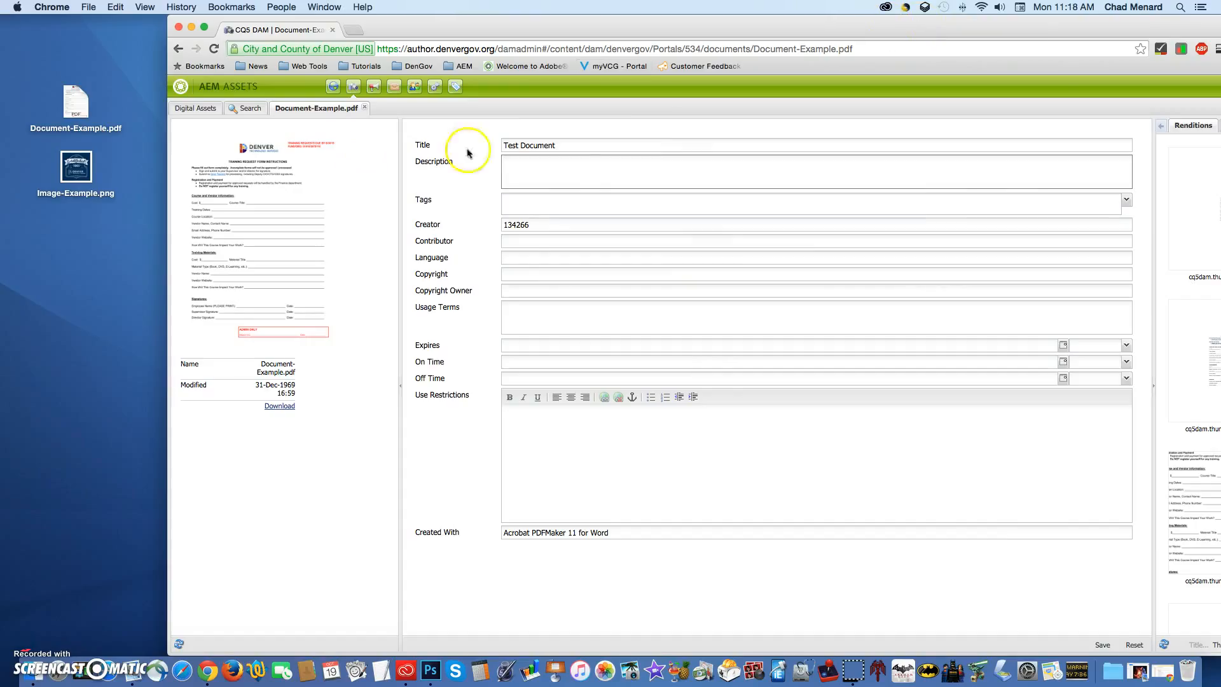
pyautogui.click(1102, 646)
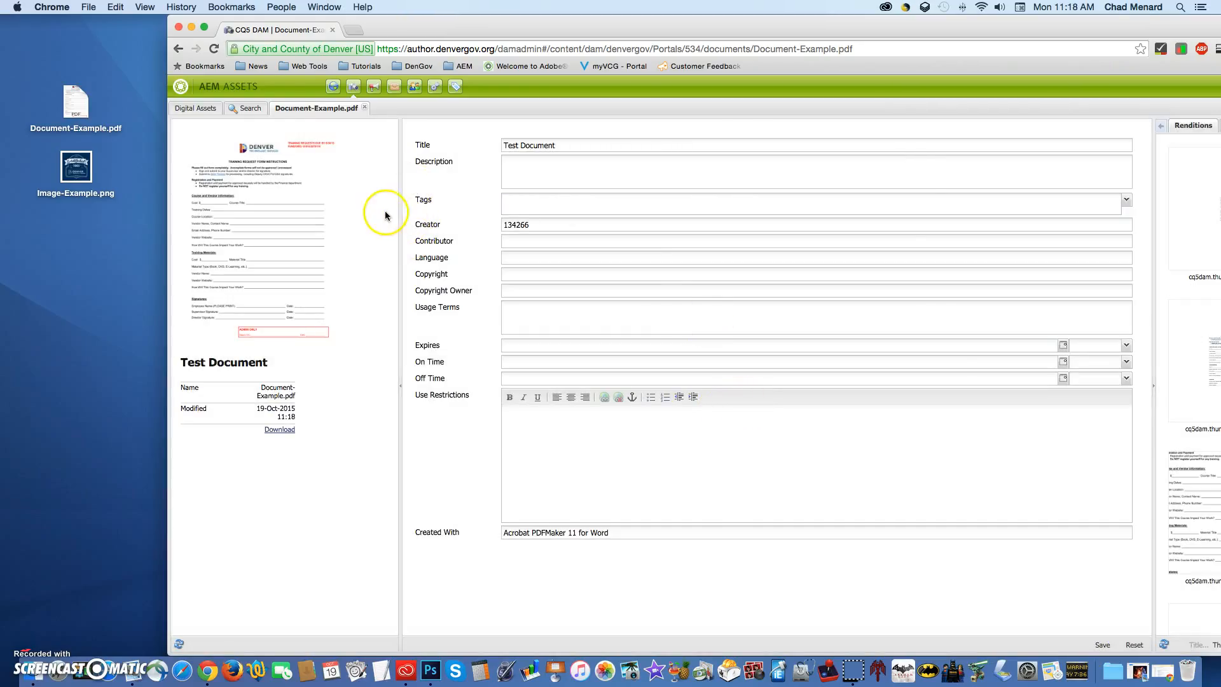
pyautogui.click(366, 109)
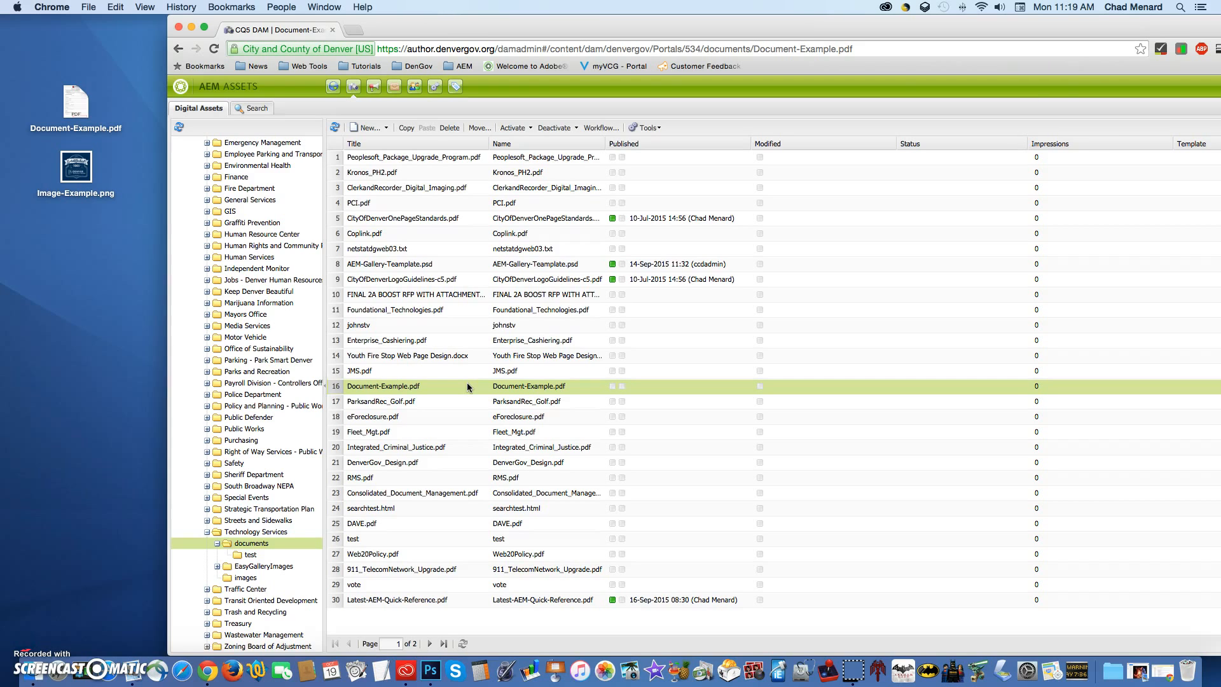
# Step: Upload Image-Example.png from the Desktop to the images folder under Technology Services
pyautogui.click(270, 580)
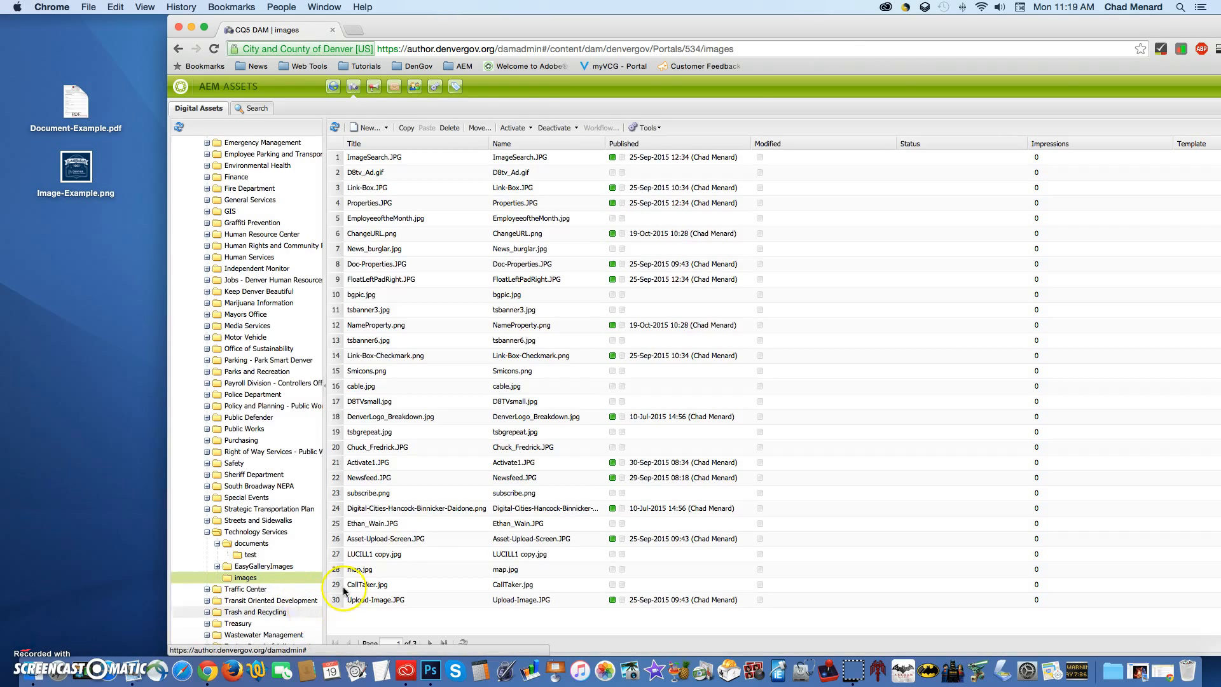
pyautogui.click(368, 128)
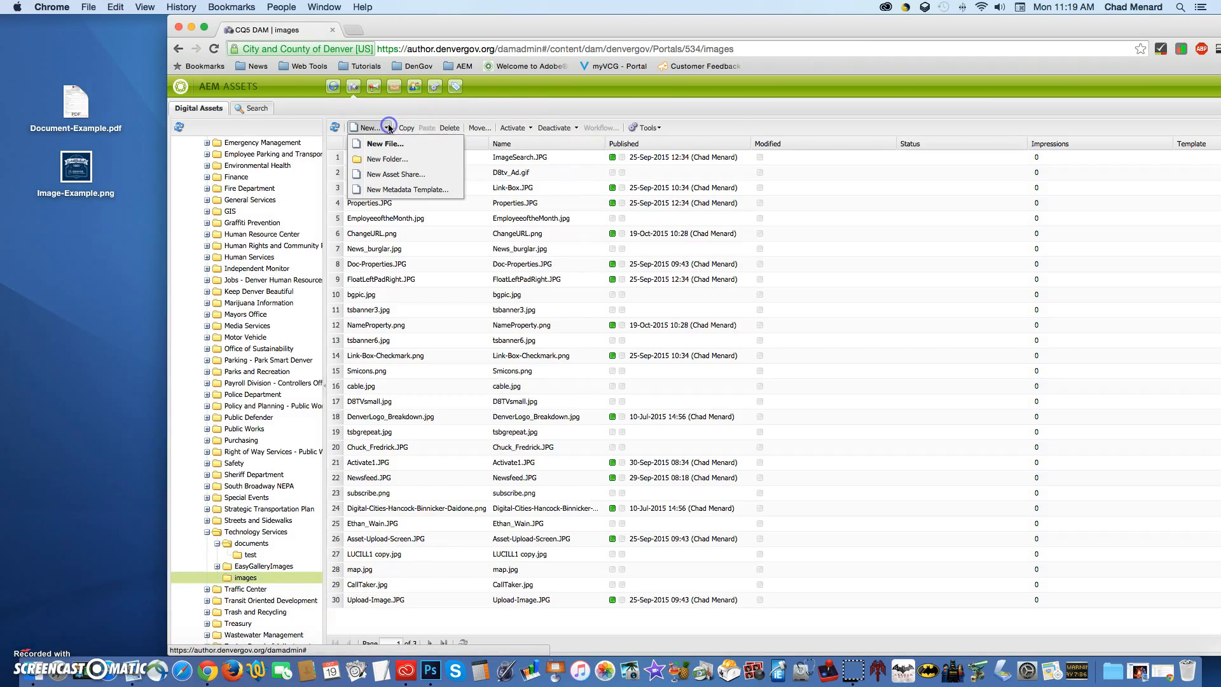
pyautogui.click(389, 146)
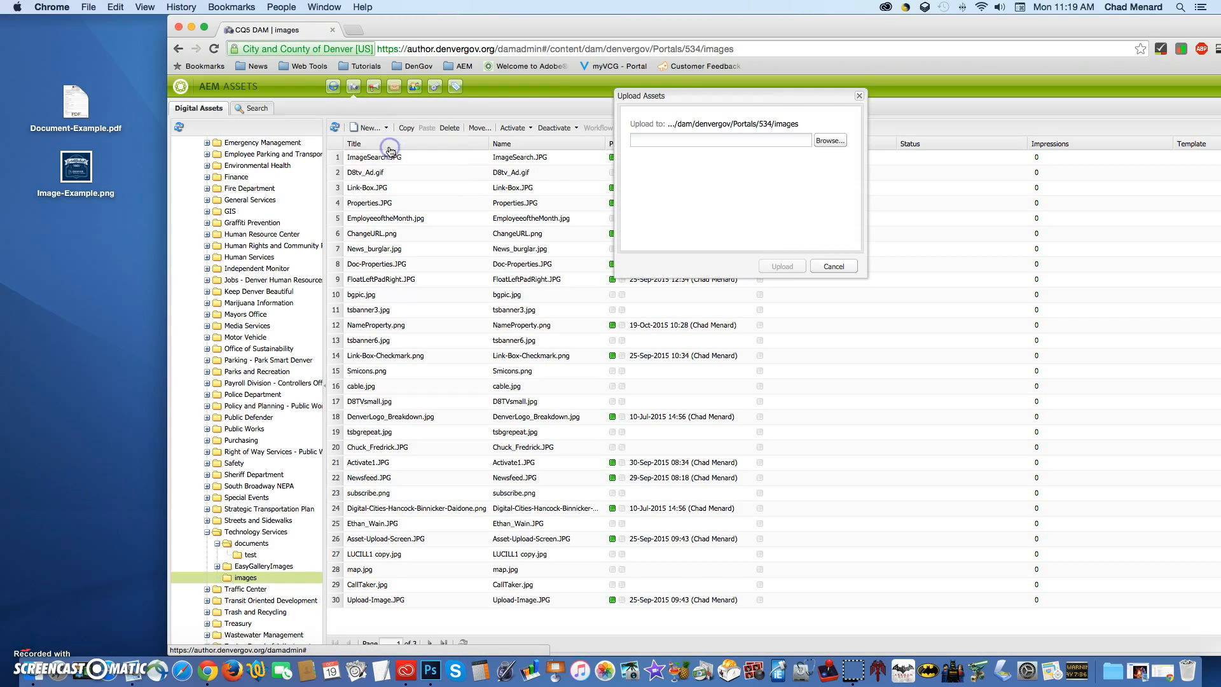
pyautogui.click(827, 138)
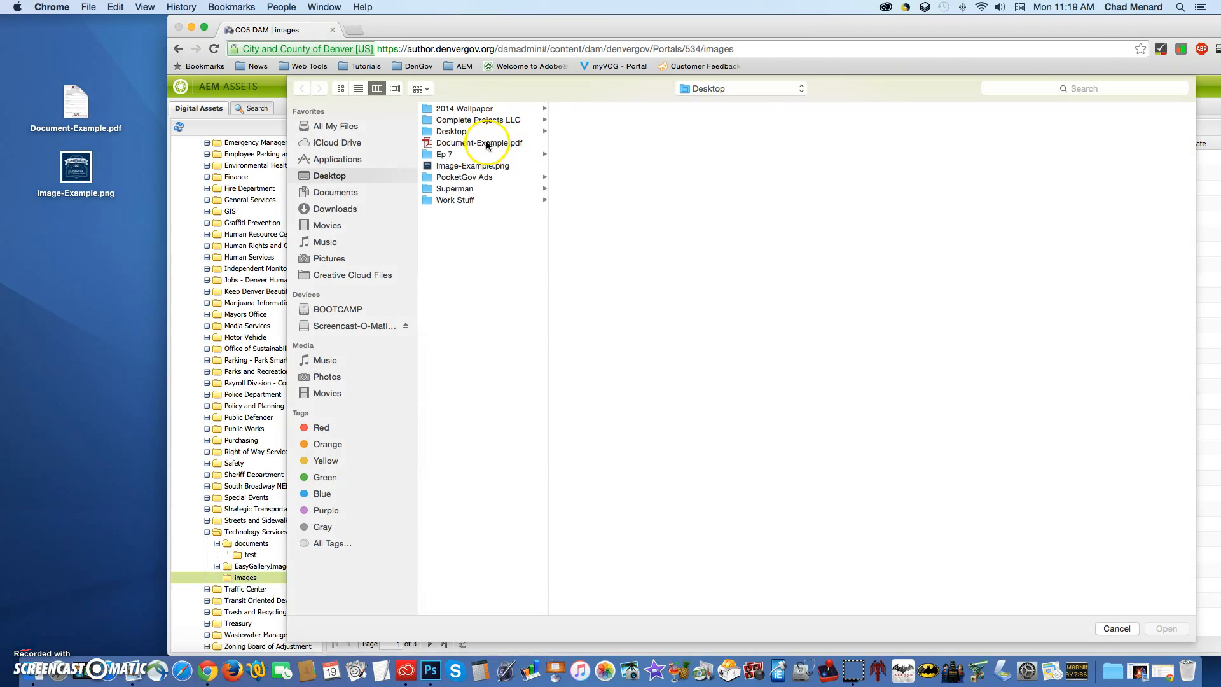
pyautogui.click(486, 168)
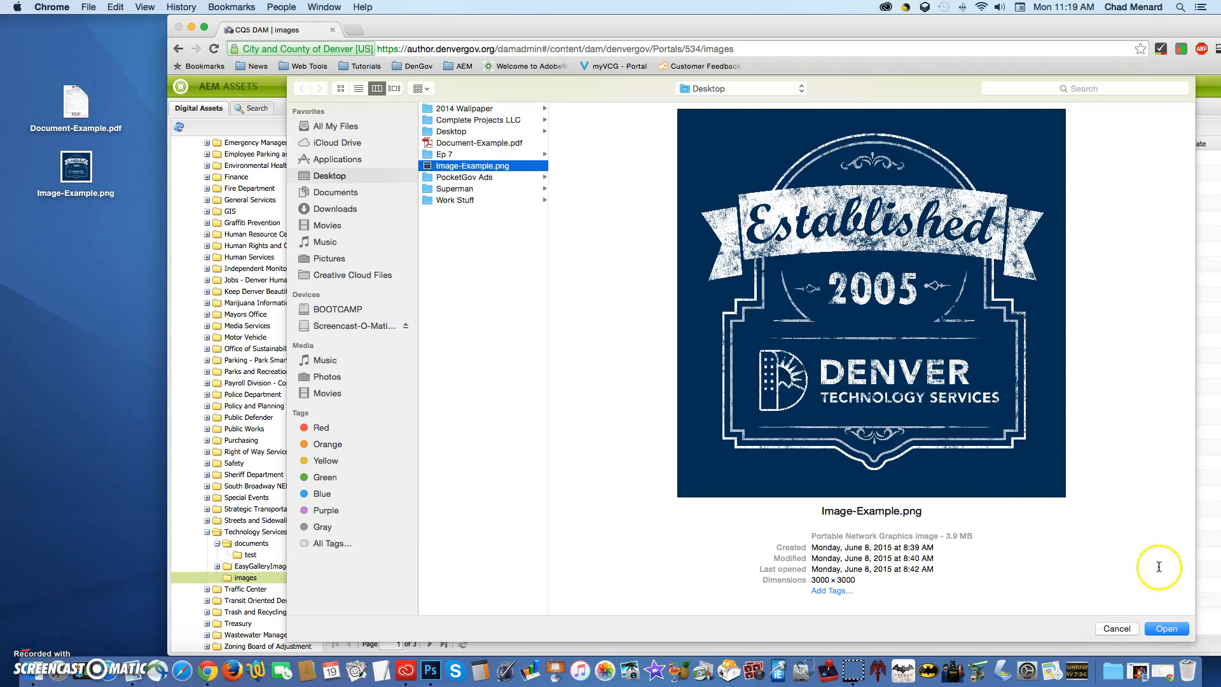
pyautogui.click(1165, 630)
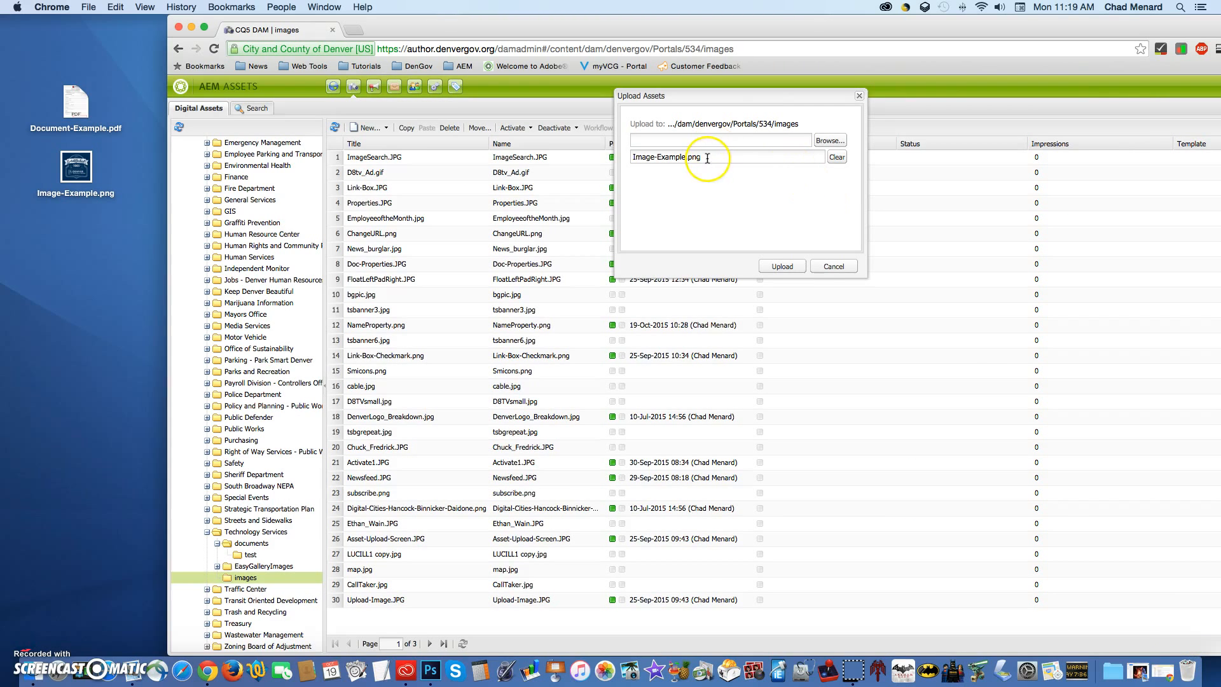
pyautogui.click(794, 269)
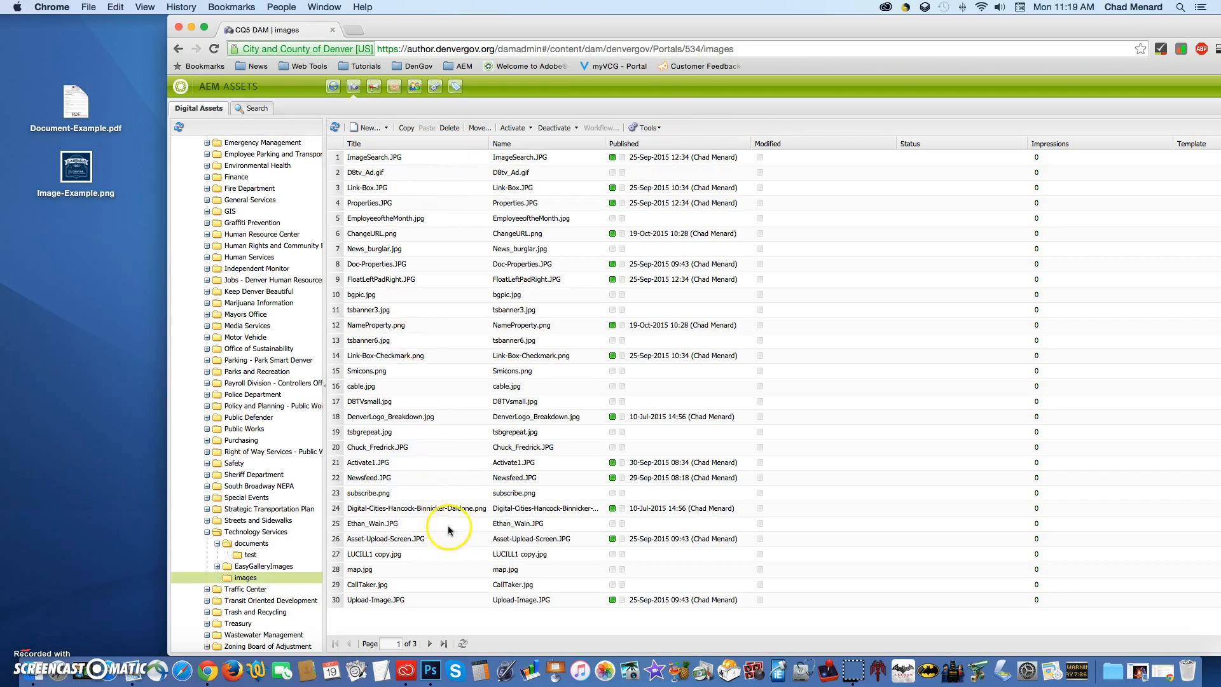
# Step: Sort the images folder by title in ascending order and go to page 2 to locate Image-Example.png
pyautogui.rightClick(438, 648)
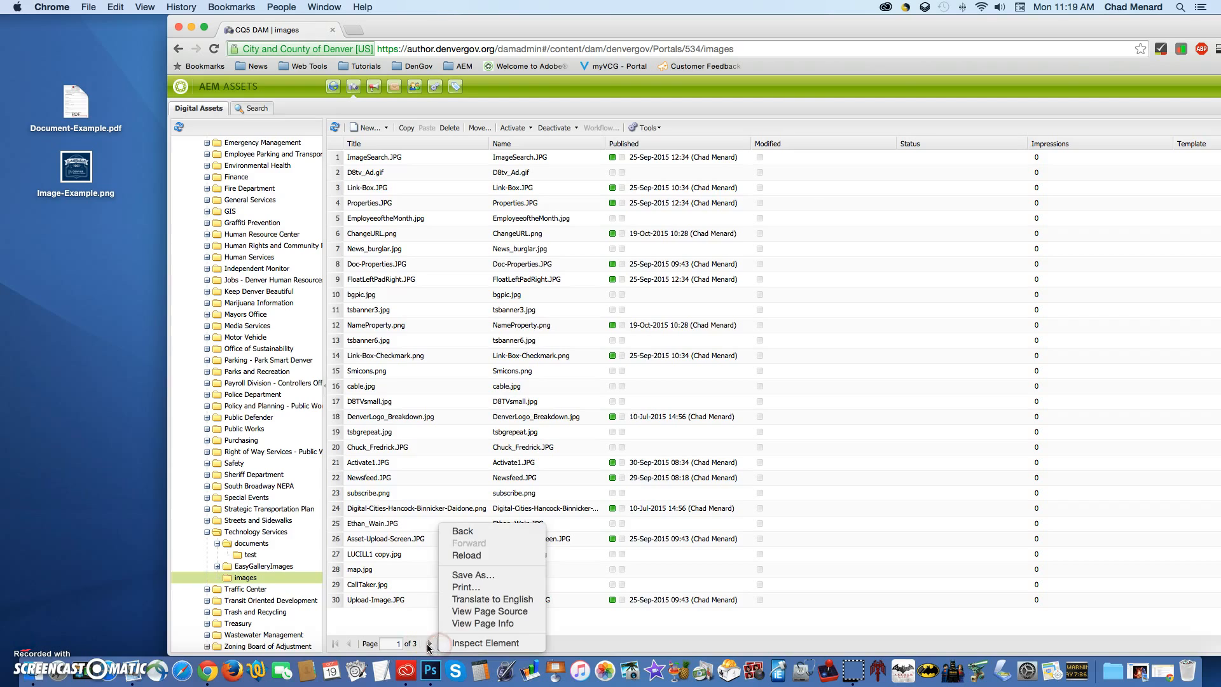
pyautogui.click(643, 628)
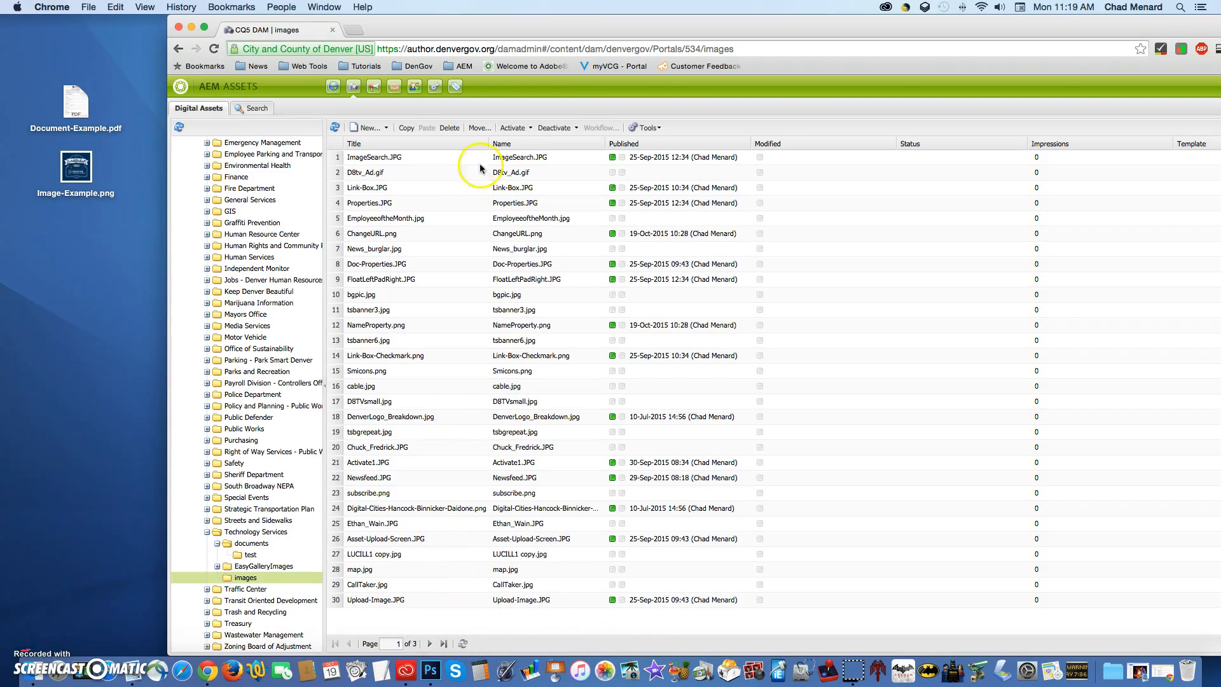
pyautogui.click(398, 144)
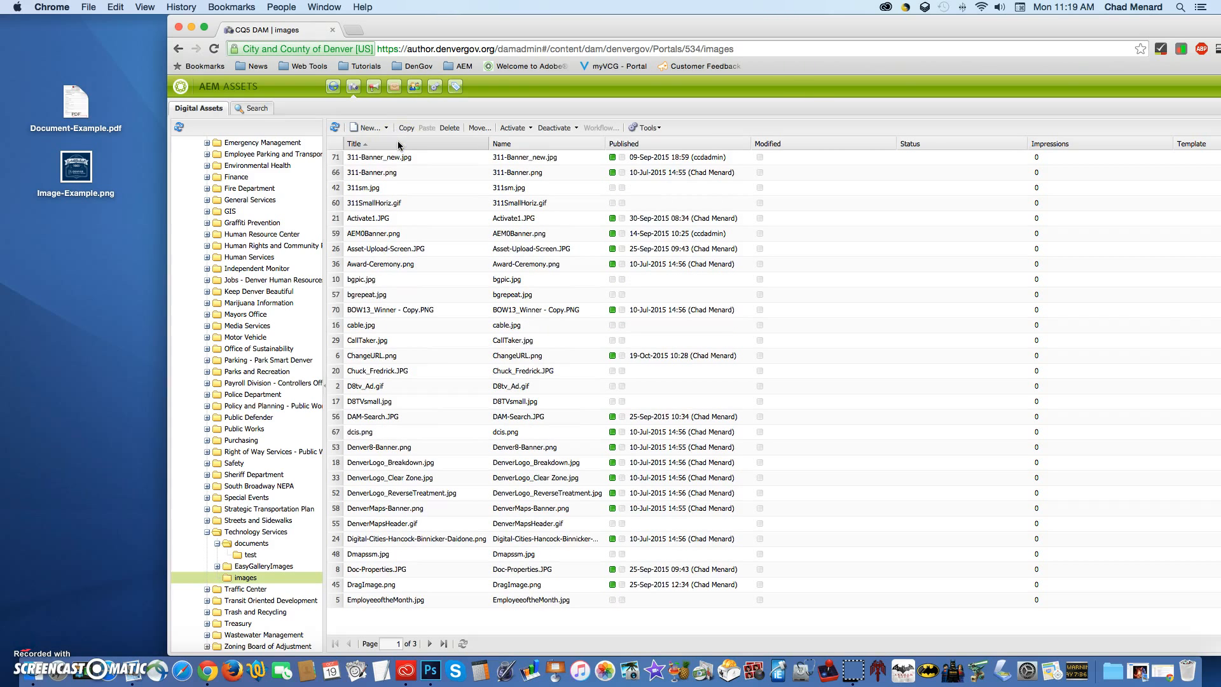
pyautogui.click(486, 664)
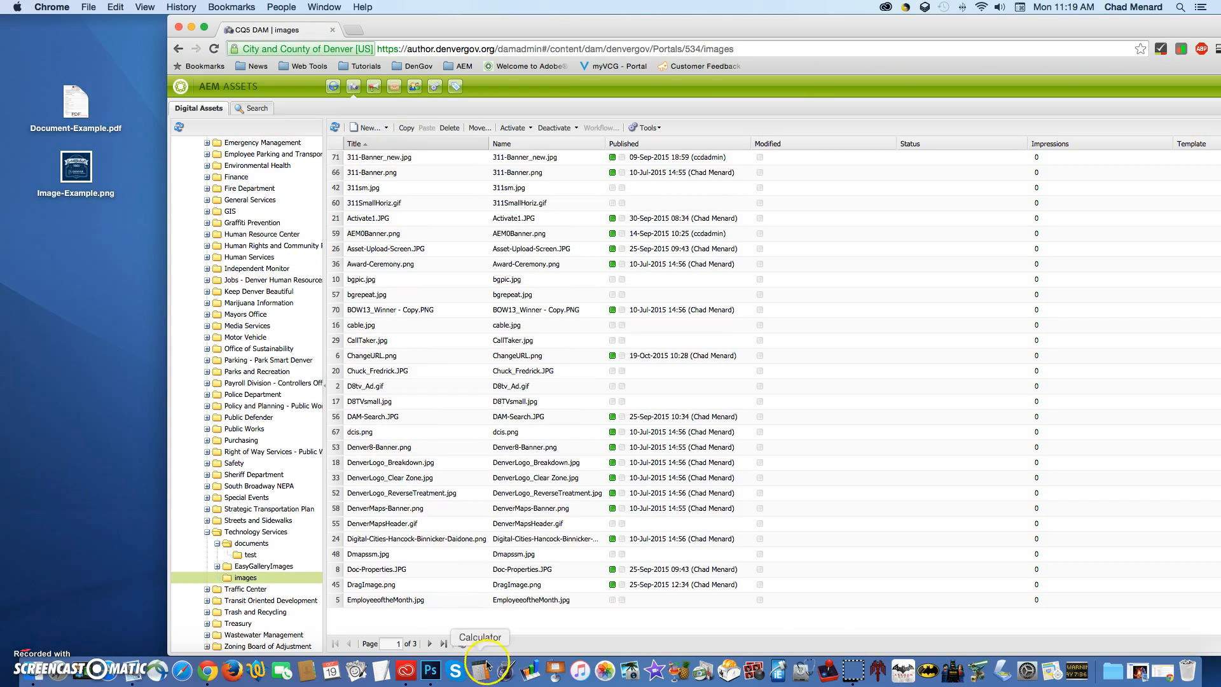
pyautogui.click(430, 643)
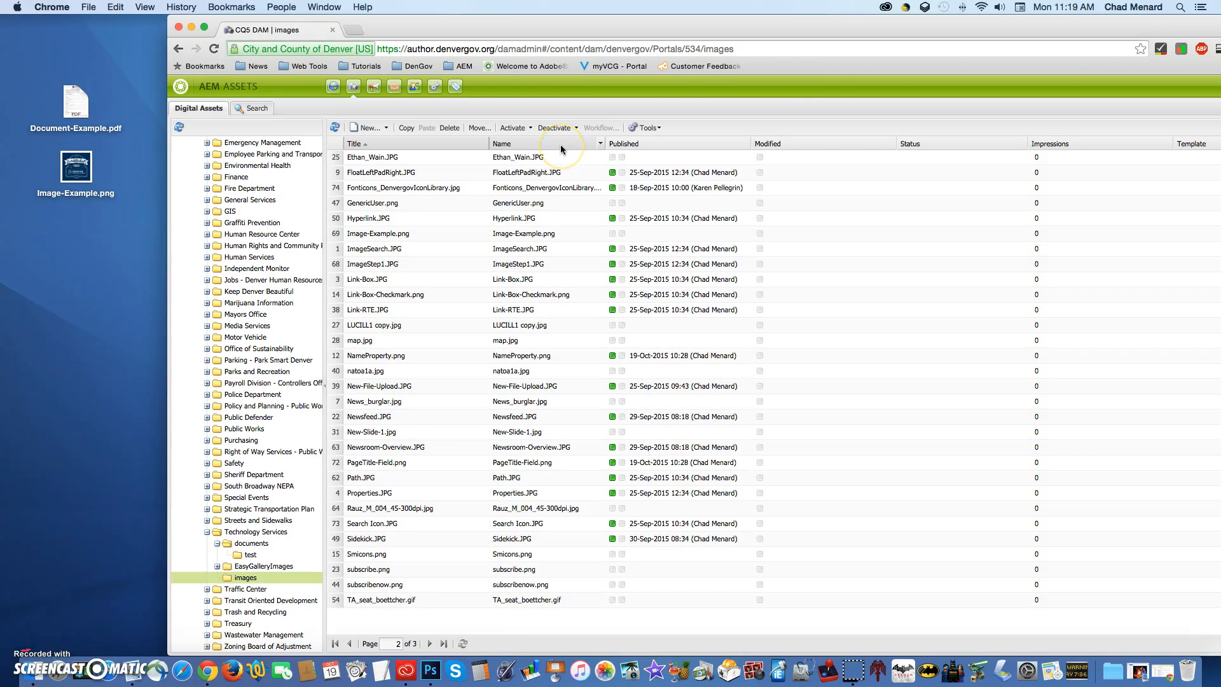
# Step: Sort the images list by Published, and from its first page re-sort it by Modified in descending order
pyautogui.click(677, 143)
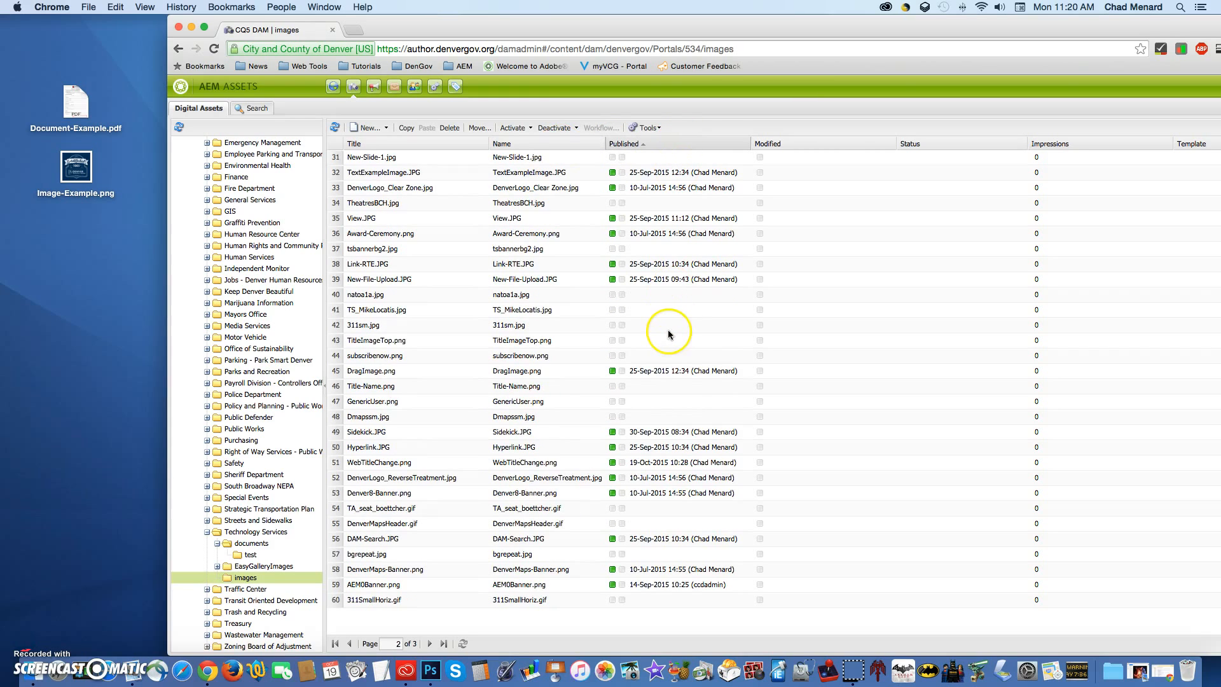
pyautogui.click(335, 643)
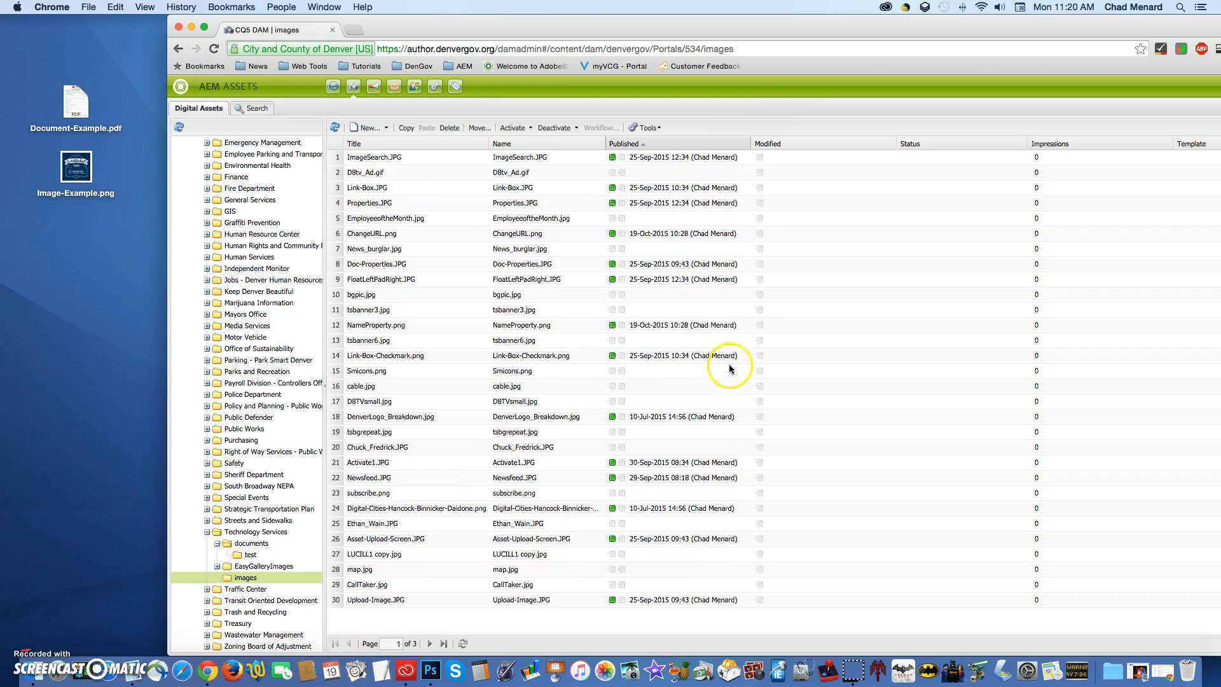
pyautogui.click(786, 142)
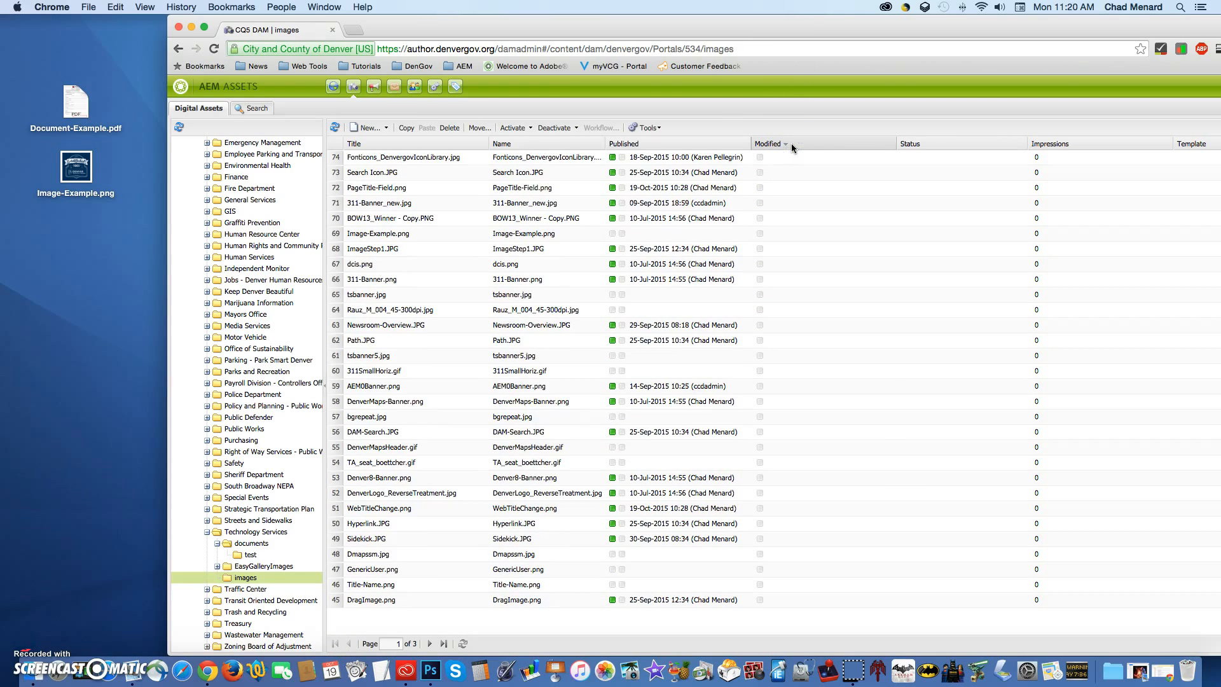
pyautogui.click(397, 643)
# Step: Collapse and re-expand the Technology Services folder, and view the contents of its documents and images folders
pyautogui.click(206, 532)
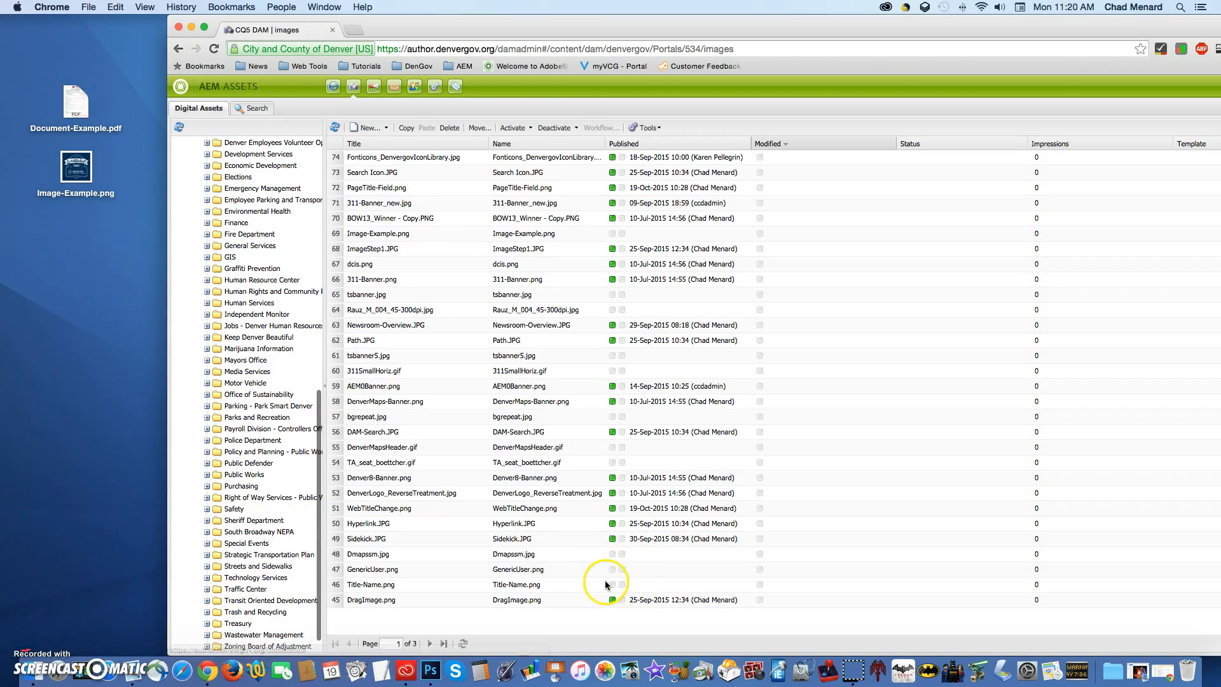
pyautogui.click(206, 578)
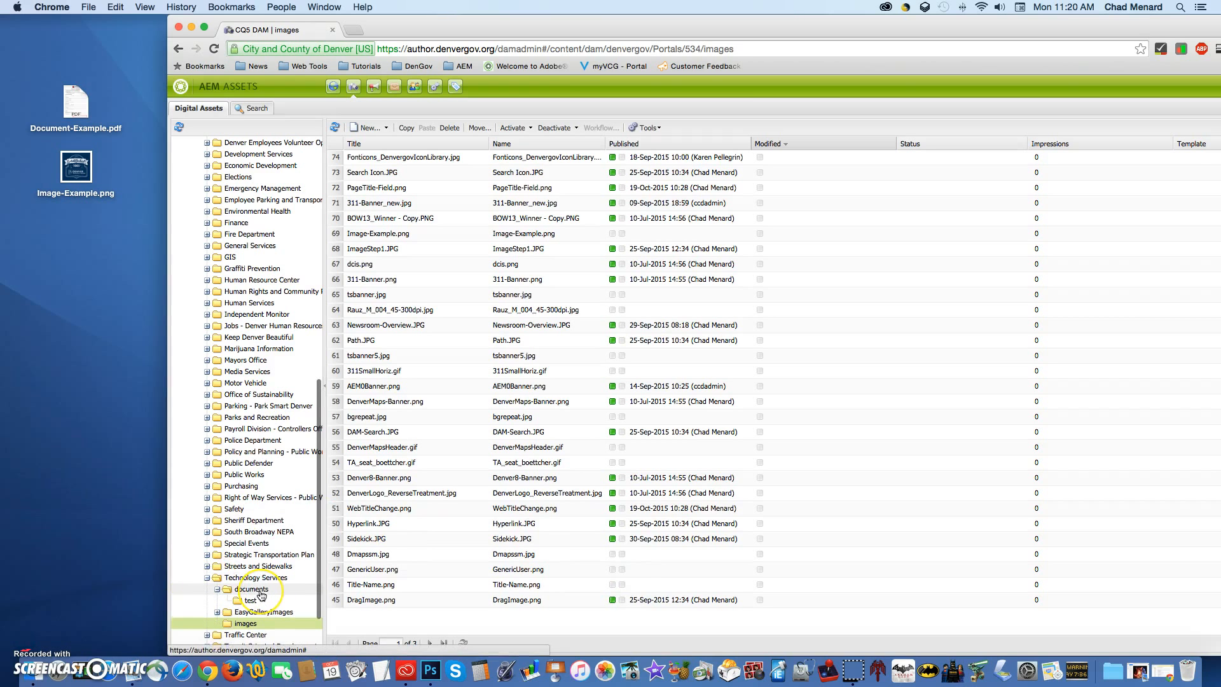
pyautogui.click(258, 591)
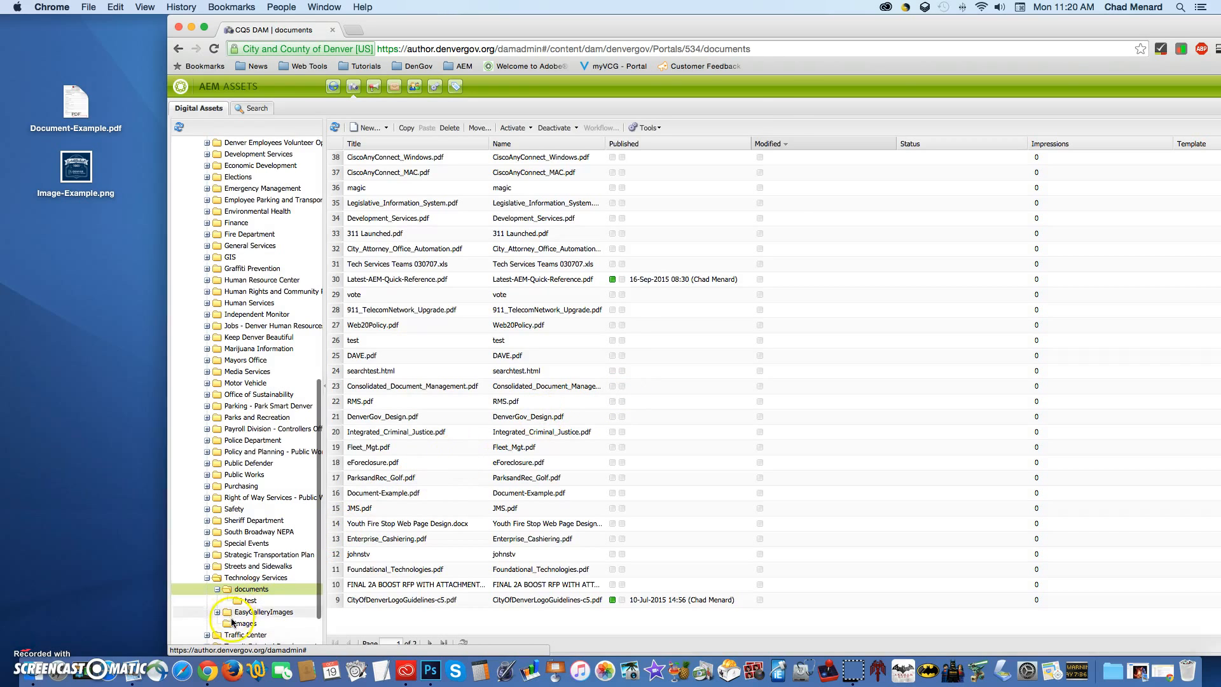
pyautogui.click(259, 591)
pyautogui.click(267, 623)
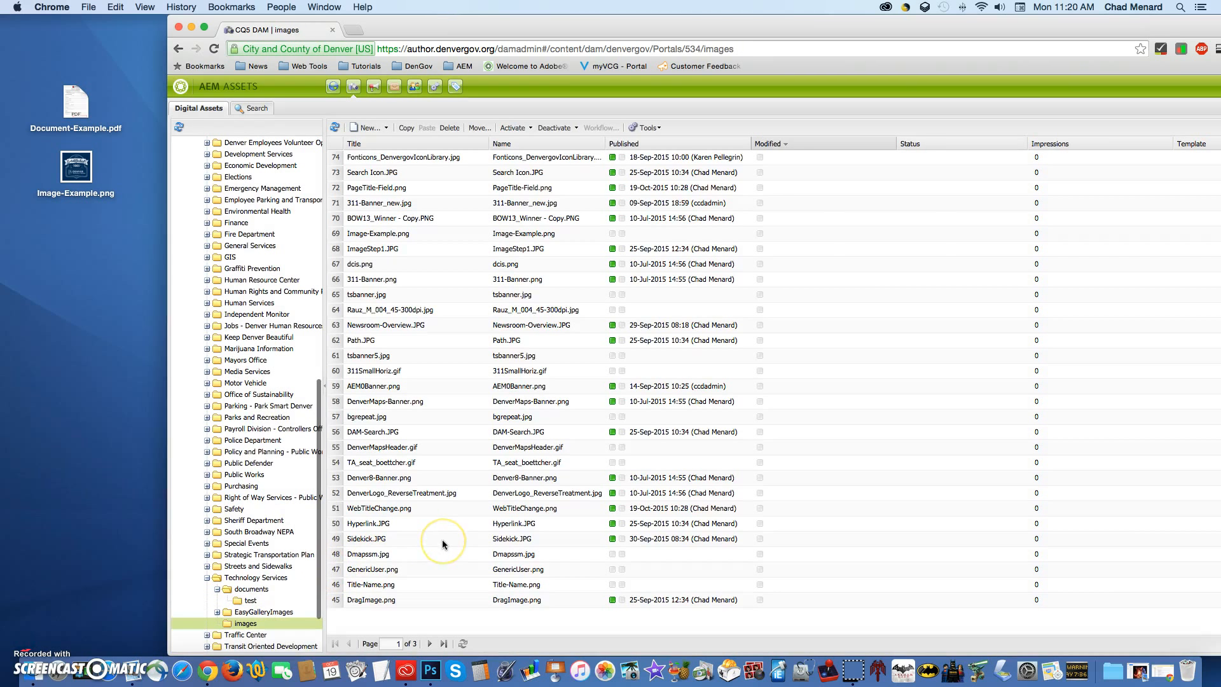